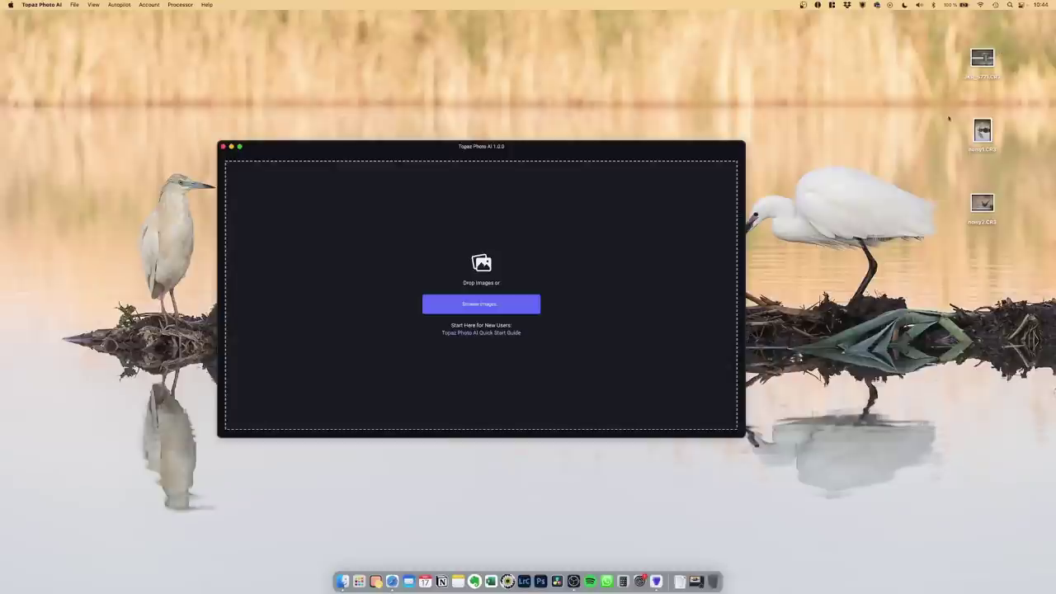
Step: Drag noisy1.CR3 into the empty Topaz Photo AI window to load it
{"action": "left_click_drag", "start_coordinate": [982, 131], "coordinate": [534, 258]}
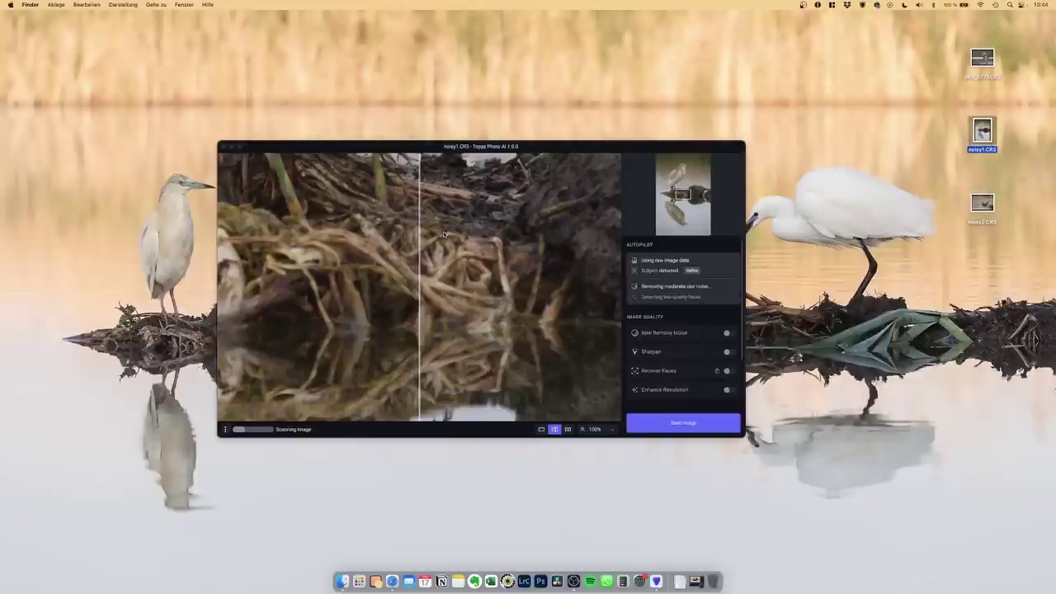
Step: Bring the Topaz Photo AI window forward and expand it to full screen
{"action": "left_click", "coordinate": [258, 148]}
{"action": "left_click", "coordinate": [240, 146]}
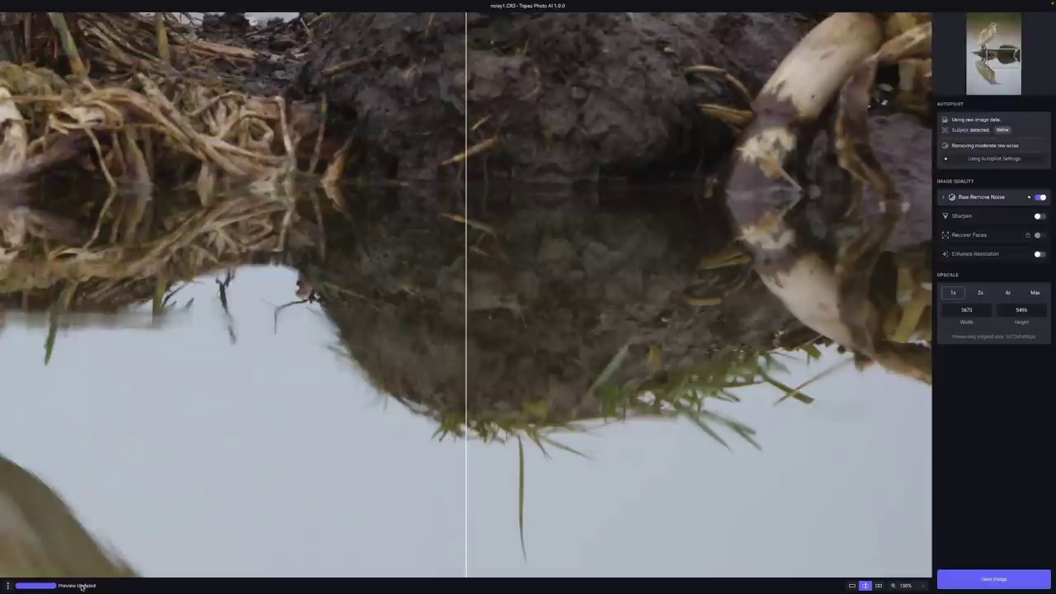
Step: Pan the 100% preview to the heron's head and beak, then switch the zoom to Fit
{"action": "mouse_move", "coordinate": [487, 82]}
{"action": "left_mouse_down"}
{"action": "mouse_move", "coordinate": [503, 141]}
{"action": "mouse_move", "coordinate": [491, 334]}
{"action": "left_mouse_up"}
{"action": "scroll", "coordinate": [553, 213], "scroll_direction": "up", "scroll_amount": 3}
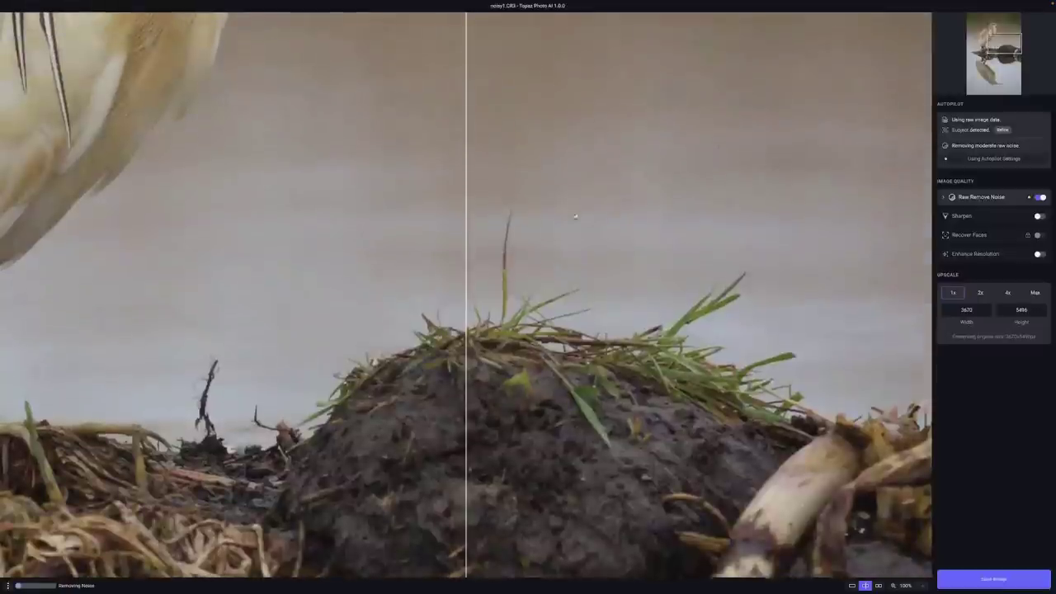
{"action": "scroll", "coordinate": [565, 218], "scroll_direction": "up", "scroll_amount": 1}
{"action": "scroll", "coordinate": [576, 225], "scroll_direction": "up", "scroll_amount": 2}
{"action": "scroll", "coordinate": [576, 225], "scroll_direction": "up", "scroll_amount": 2}
{"action": "left_click_drag", "start_coordinate": [349, 130], "coordinate": [503, 186]}
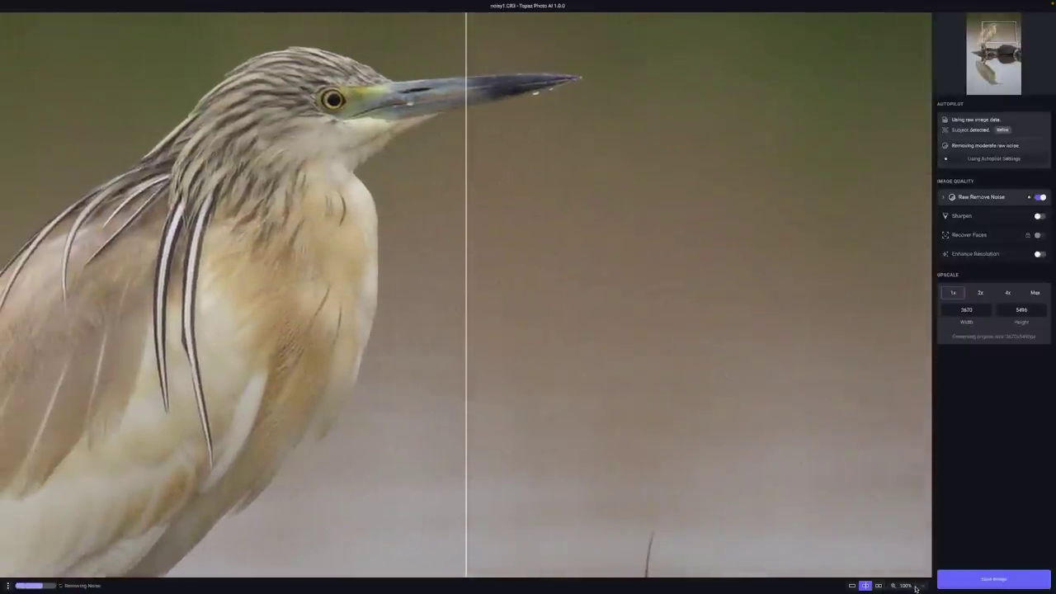
{"action": "left_click", "coordinate": [925, 587]}
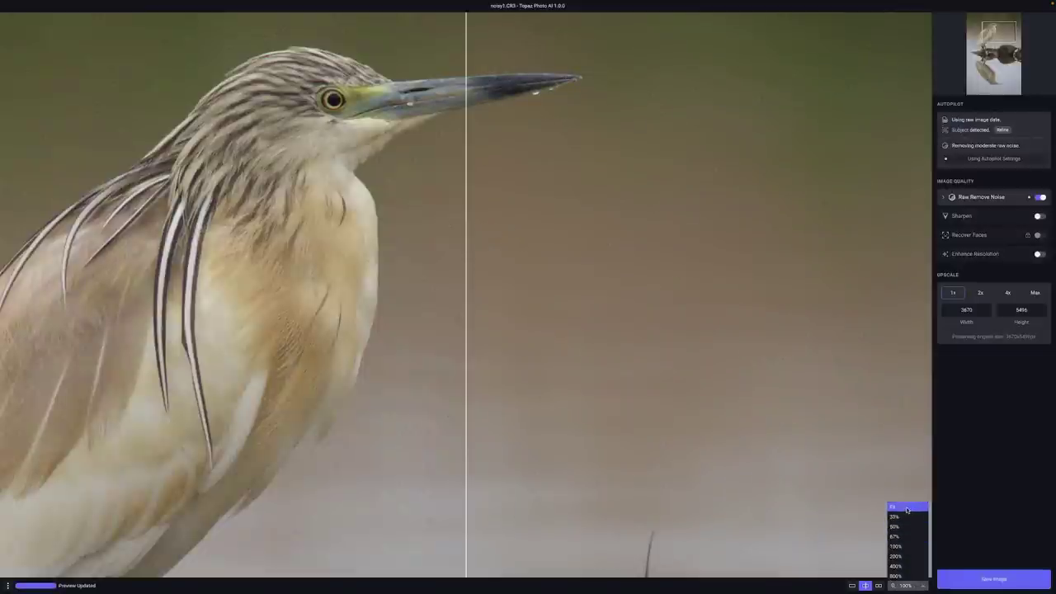
{"action": "left_click", "coordinate": [907, 507]}
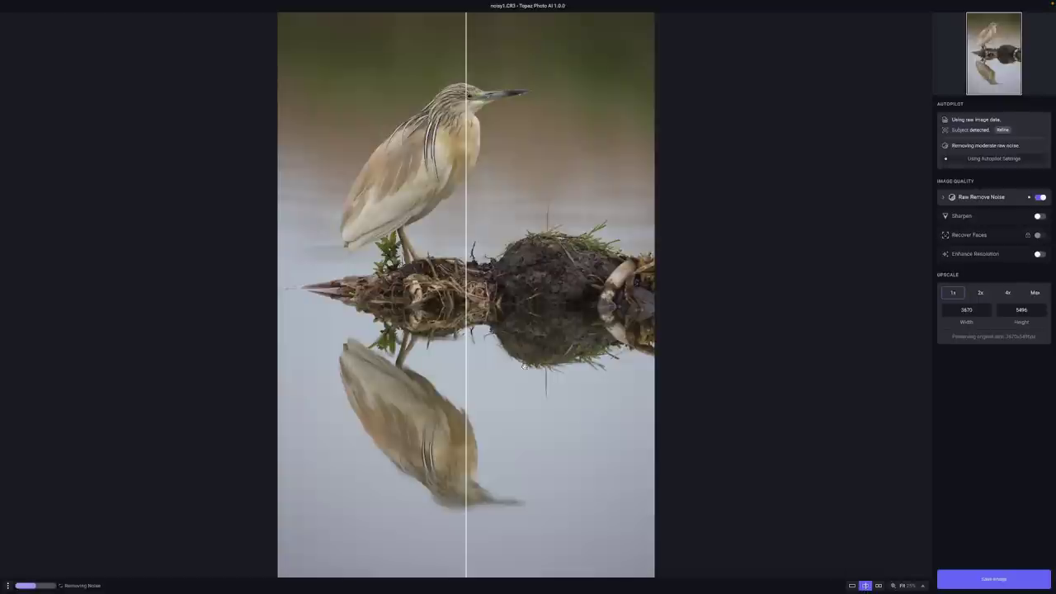
Step: Compare the heron using the split divider, single view and original toggle, ending in side-by-side view
{"action": "mouse_move", "coordinate": [470, 279]}
{"action": "left_mouse_down"}
{"action": "mouse_move", "coordinate": [589, 282]}
{"action": "mouse_move", "coordinate": [361, 289]}
{"action": "mouse_move", "coordinate": [442, 298]}
{"action": "left_mouse_up"}
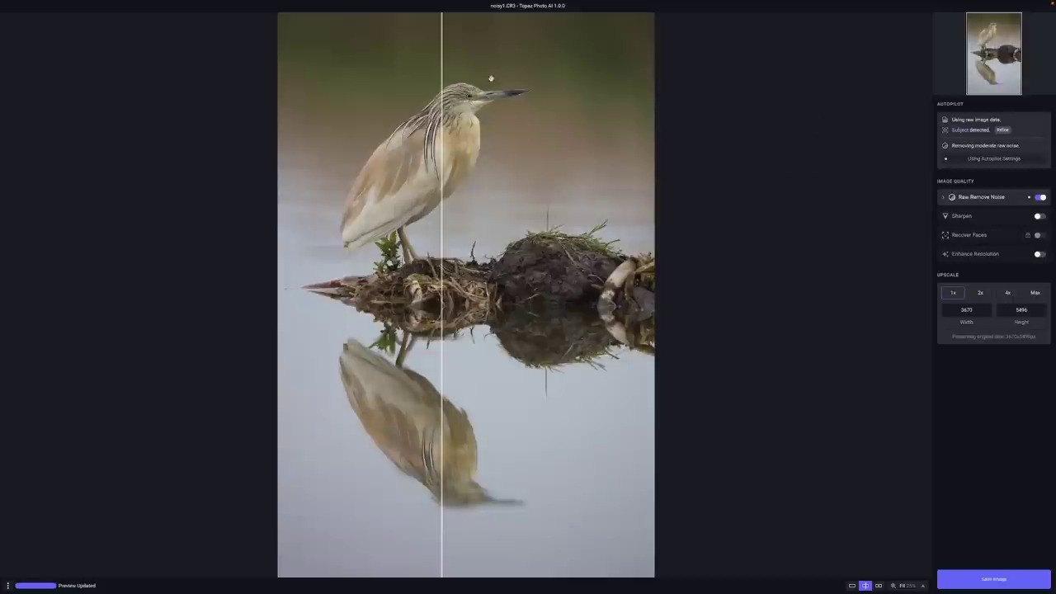
{"action": "mouse_move", "coordinate": [444, 199]}
{"action": "left_mouse_down"}
{"action": "mouse_move", "coordinate": [600, 202]}
{"action": "mouse_move", "coordinate": [365, 189]}
{"action": "mouse_move", "coordinate": [559, 194]}
{"action": "left_mouse_up"}
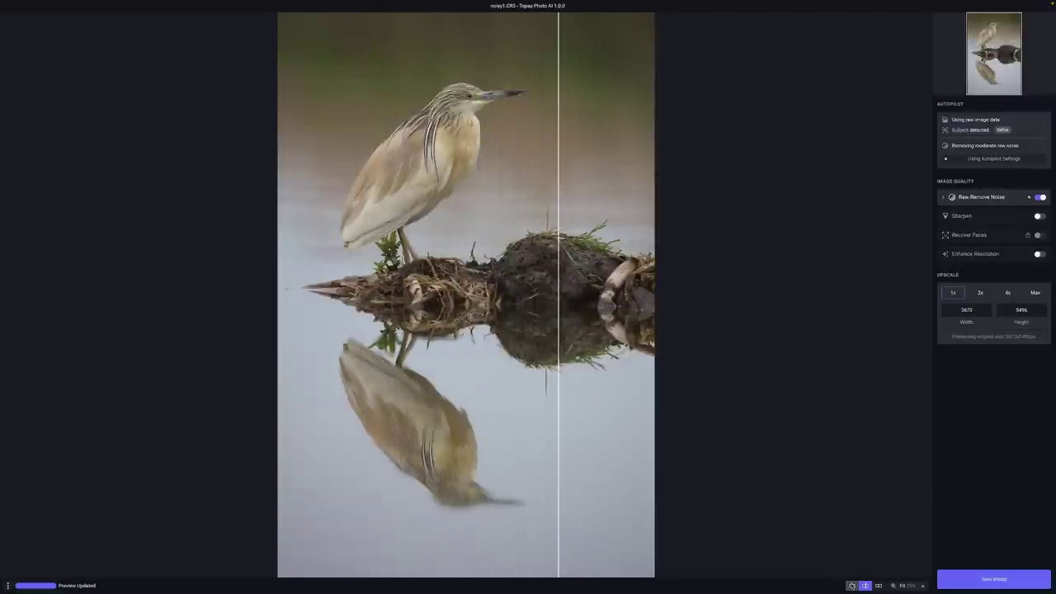
{"action": "left_click", "coordinate": [852, 586]}
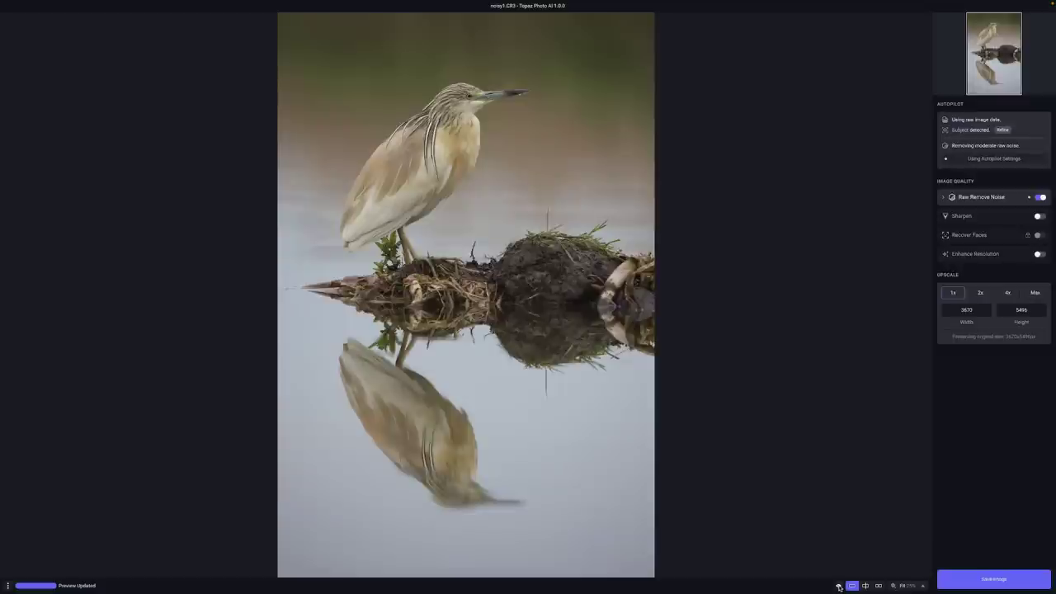
{"action": "left_click", "coordinate": [839, 586]}
{"action": "left_click", "coordinate": [839, 586]}
{"action": "left_click", "coordinate": [880, 587]}
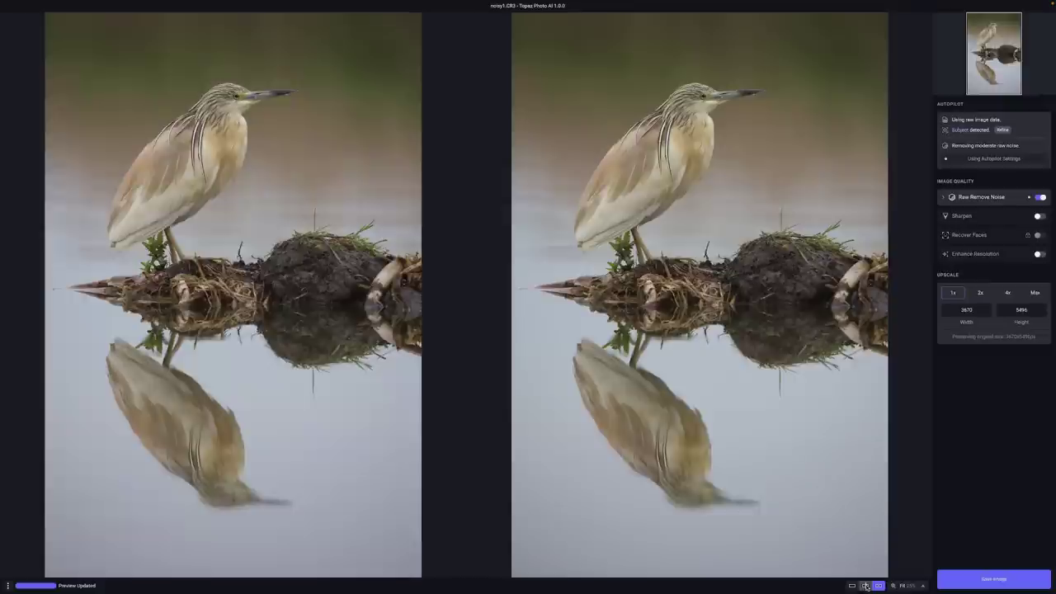
Step: Return to the split before/after view and zoom the heron to 100%
{"action": "left_click", "coordinate": [865, 586]}
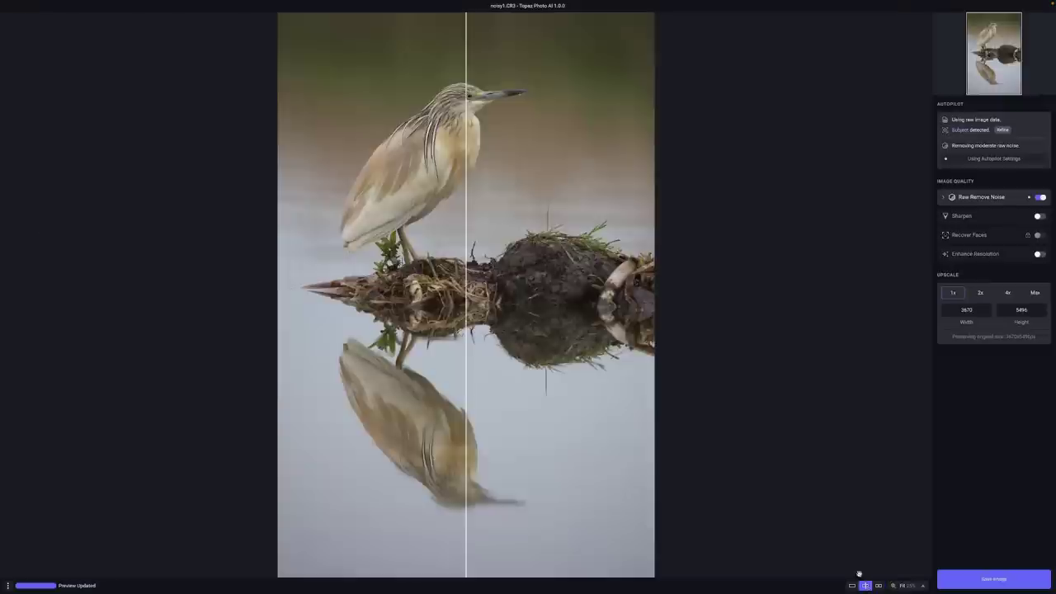
{"action": "left_click", "coordinate": [914, 586]}
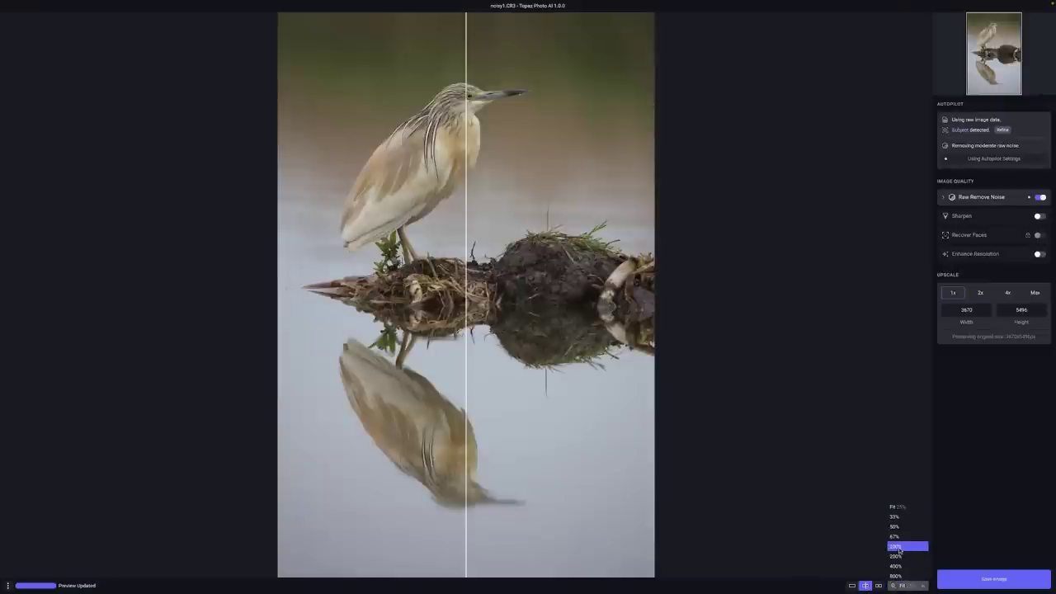
{"action": "left_click", "coordinate": [899, 549]}
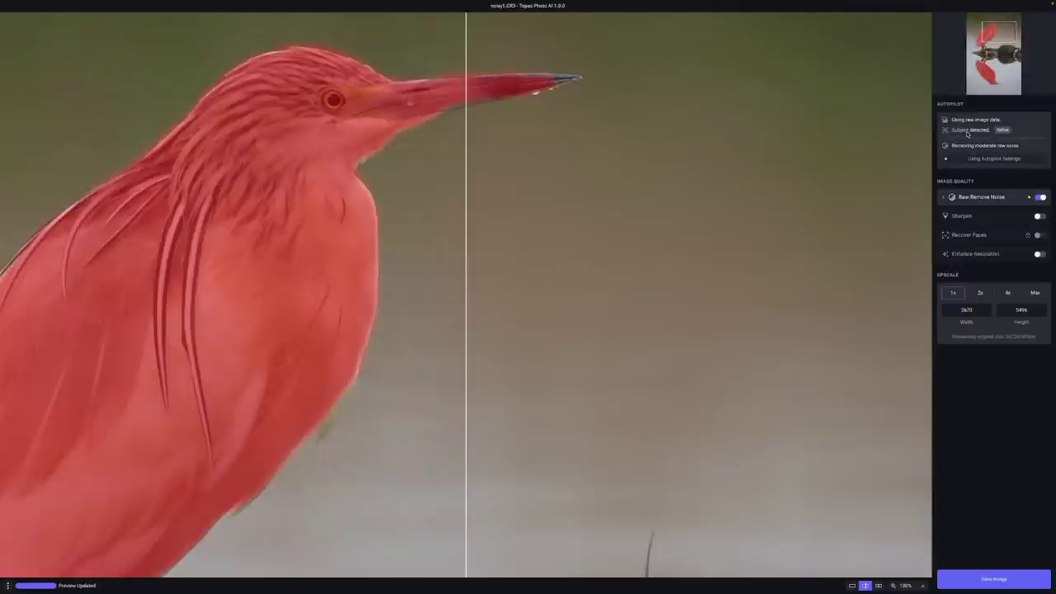
{"action": "mouse_move", "coordinate": [971, 129]}
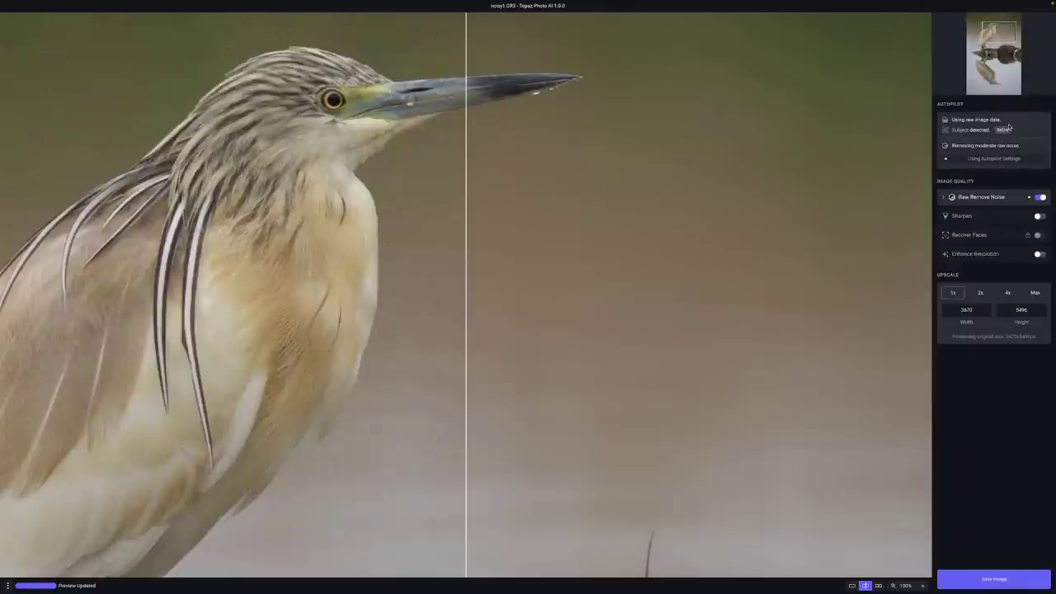
Step: Sweep the split divider across the heron and expand Raw Remove Noise to show Strength 20
{"action": "mouse_move", "coordinate": [466, 140]}
{"action": "left_mouse_down"}
{"action": "mouse_move", "coordinate": [660, 153]}
{"action": "mouse_move", "coordinate": [43, 169]}
{"action": "mouse_move", "coordinate": [667, 197]}
{"action": "left_mouse_up"}
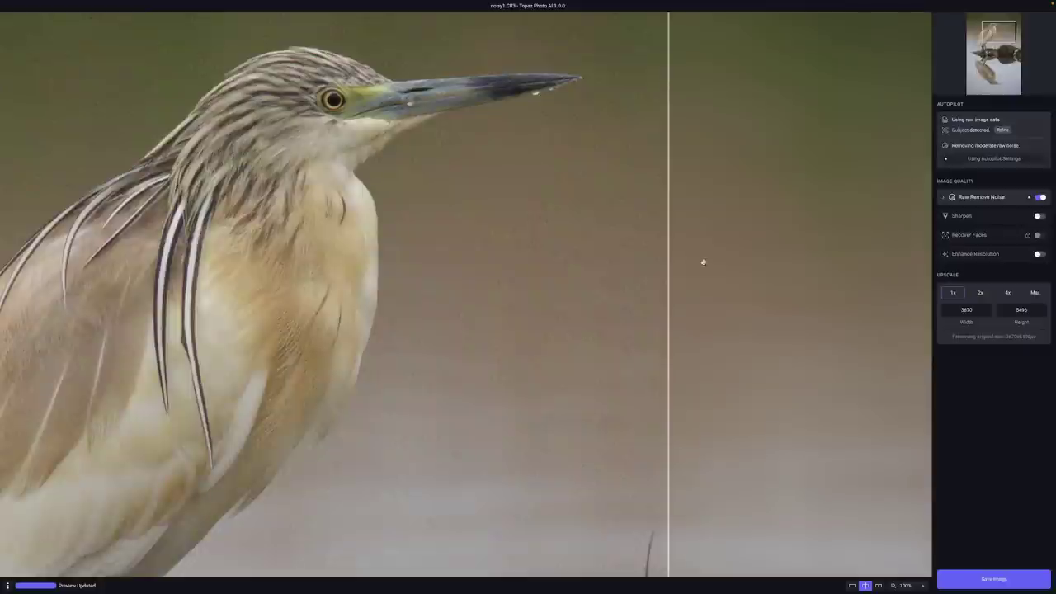
{"action": "mouse_move", "coordinate": [669, 256]}
{"action": "left_mouse_down"}
{"action": "mouse_move", "coordinate": [94, 213]}
{"action": "mouse_move", "coordinate": [556, 247]}
{"action": "mouse_move", "coordinate": [310, 240]}
{"action": "left_mouse_up"}
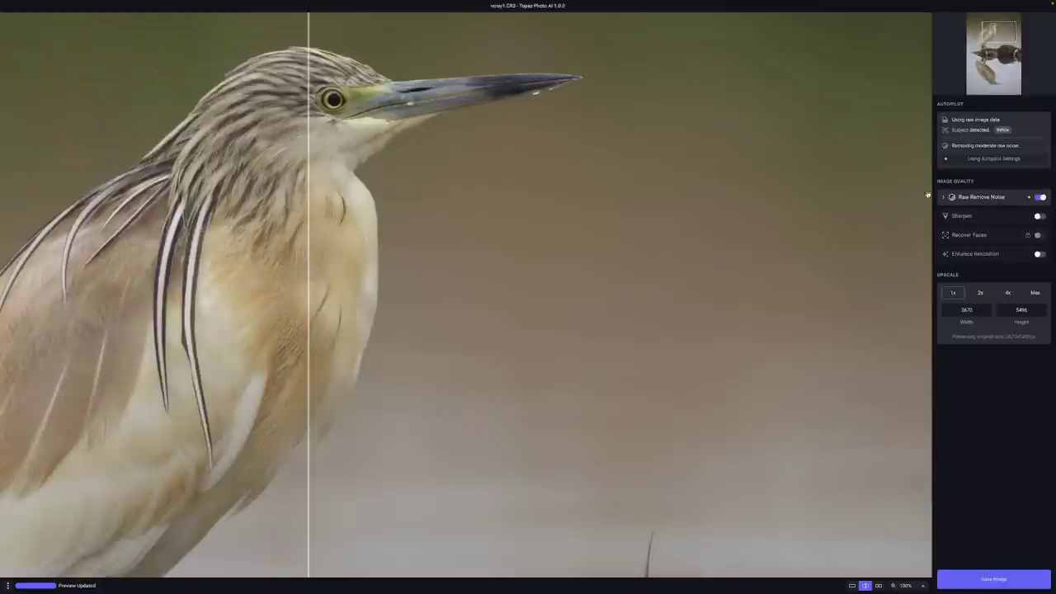
{"action": "left_click", "coordinate": [944, 198]}
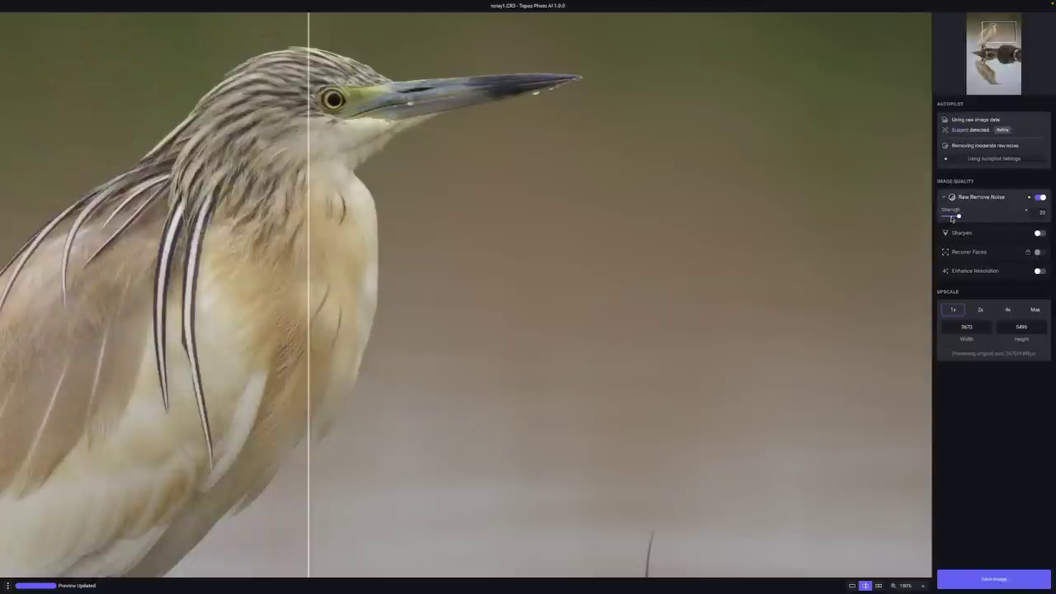
Step: Test Raw Remove Noise strengths 74 and 45 against the split view, ending at Strength 14
{"action": "left_click_drag", "start_coordinate": [970, 217], "coordinate": [1005, 217]}
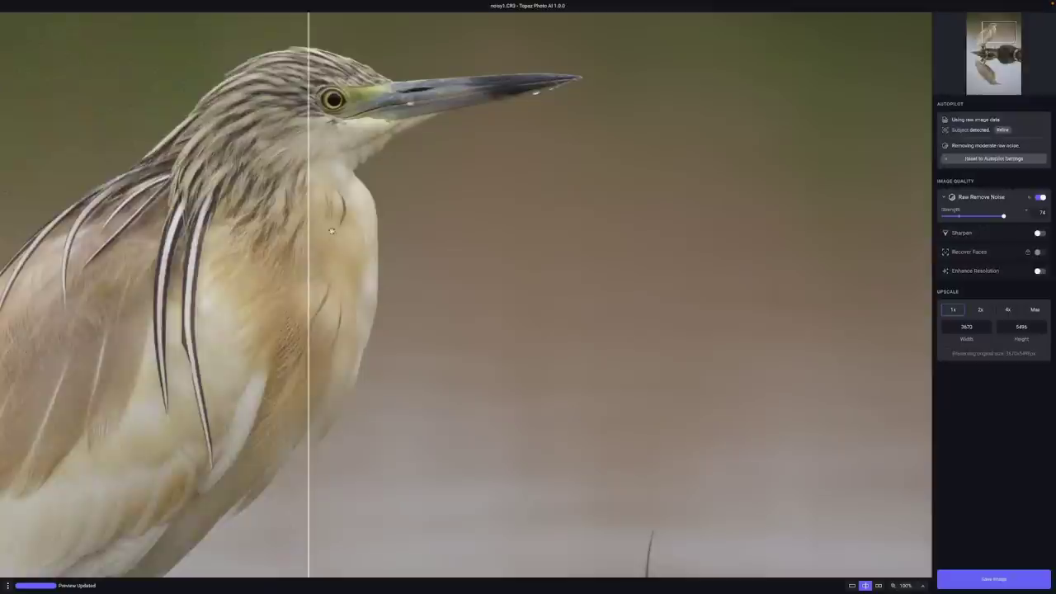
{"action": "mouse_move", "coordinate": [309, 280]}
{"action": "left_mouse_down"}
{"action": "mouse_move", "coordinate": [262, 264]}
{"action": "mouse_move", "coordinate": [54, 264]}
{"action": "left_mouse_up"}
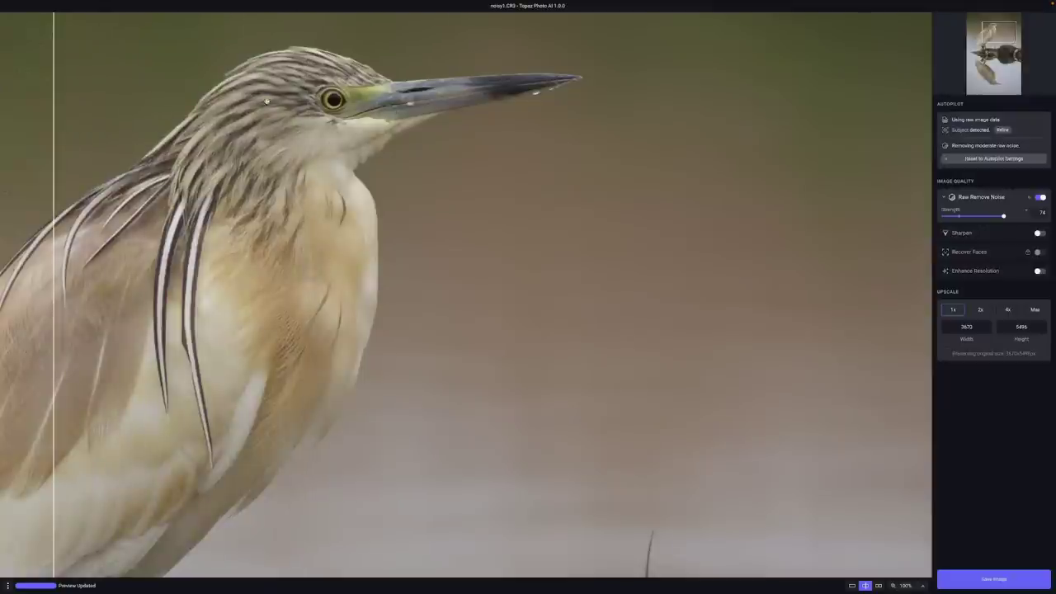
{"action": "left_click_drag", "start_coordinate": [53, 212], "coordinate": [323, 216]}
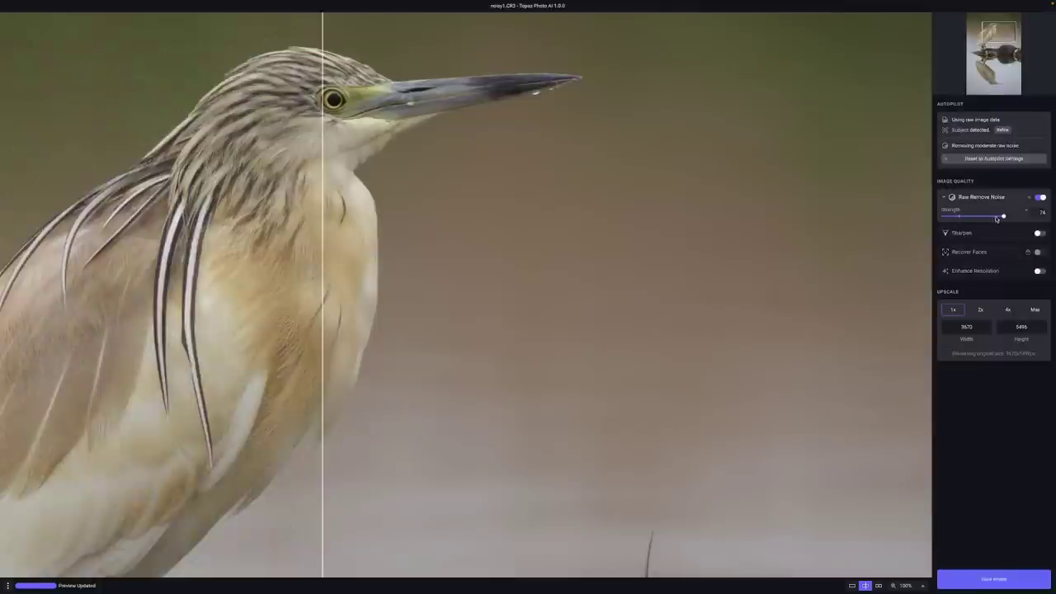
{"action": "left_click_drag", "start_coordinate": [1004, 218], "coordinate": [954, 218]}
{"action": "mouse_move", "coordinate": [320, 175]}
{"action": "left_mouse_down"}
{"action": "mouse_move", "coordinate": [65, 194]}
{"action": "mouse_move", "coordinate": [583, 198]}
{"action": "mouse_move", "coordinate": [440, 186]}
{"action": "mouse_move", "coordinate": [82, 193]}
{"action": "left_mouse_up"}
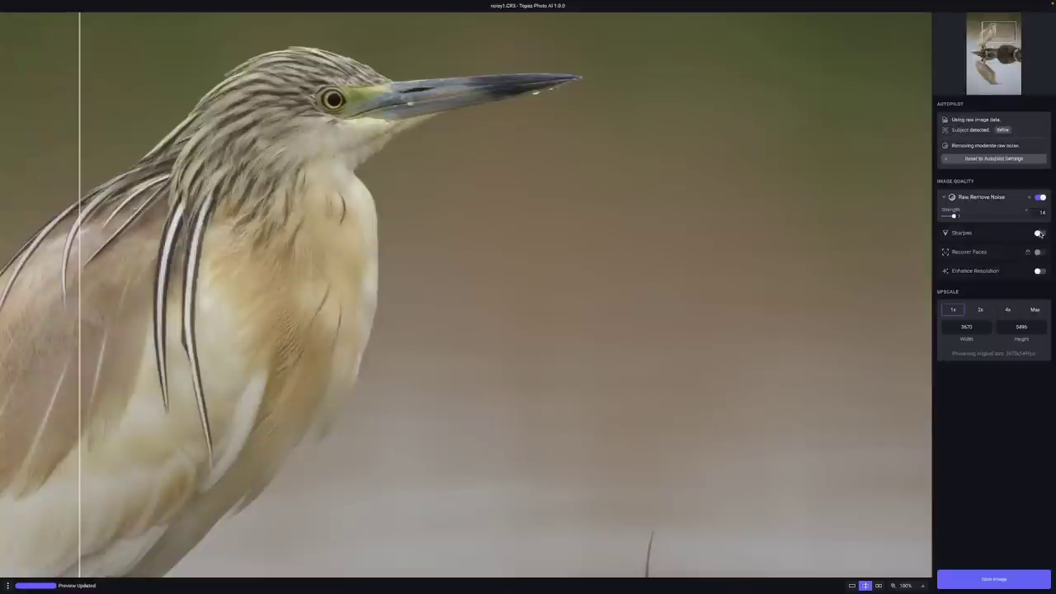
Step: Turn on Lens Blur sharpening, try a high strength, then settle it at Strength 3
{"action": "left_click", "coordinate": [1040, 233]}
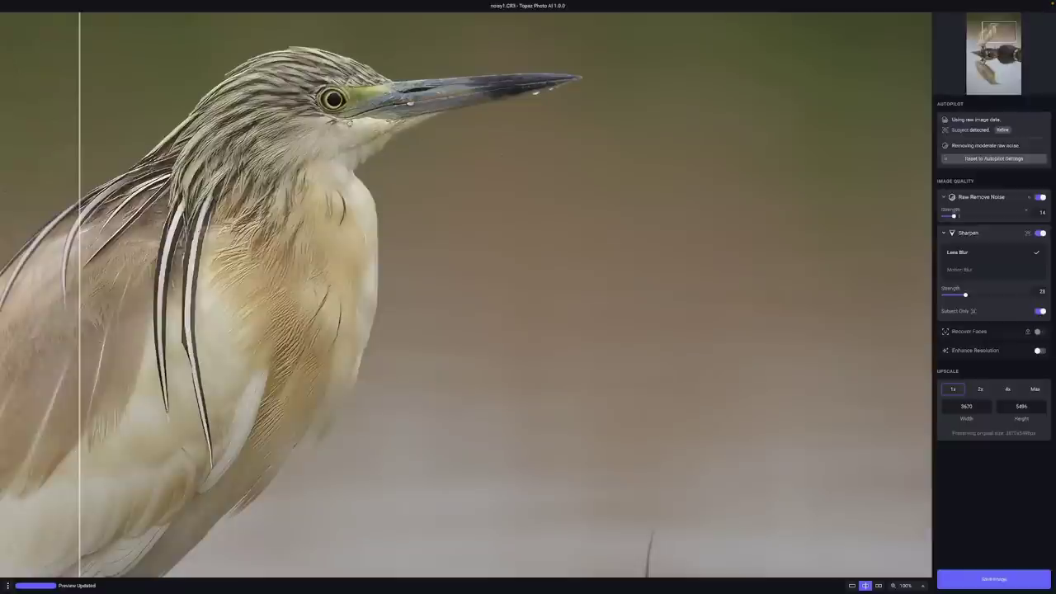
{"action": "mouse_move", "coordinate": [958, 312]}
{"action": "mouse_move", "coordinate": [181, 237]}
{"action": "left_mouse_down"}
{"action": "mouse_move", "coordinate": [517, 243]}
{"action": "mouse_move", "coordinate": [94, 250]}
{"action": "left_mouse_up"}
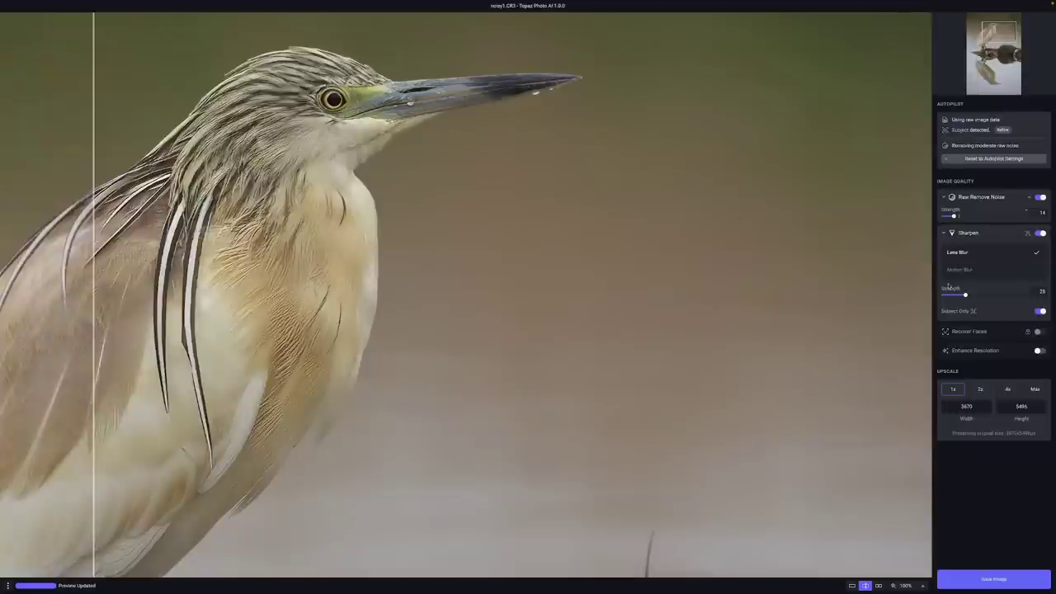
{"action": "left_click", "coordinate": [1018, 295]}
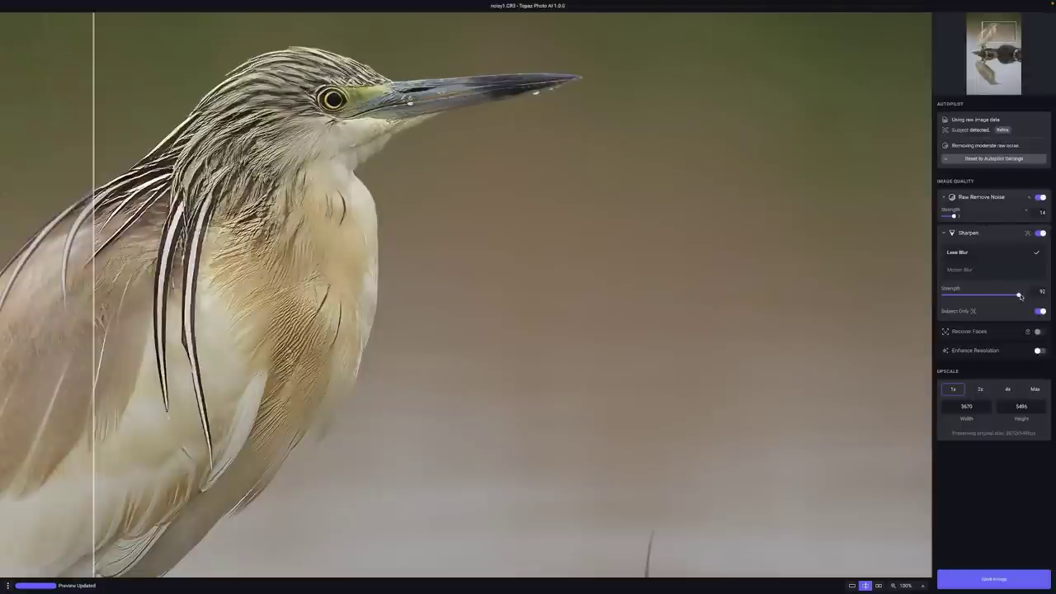
{"action": "left_click_drag", "start_coordinate": [1021, 295], "coordinate": [946, 299]}
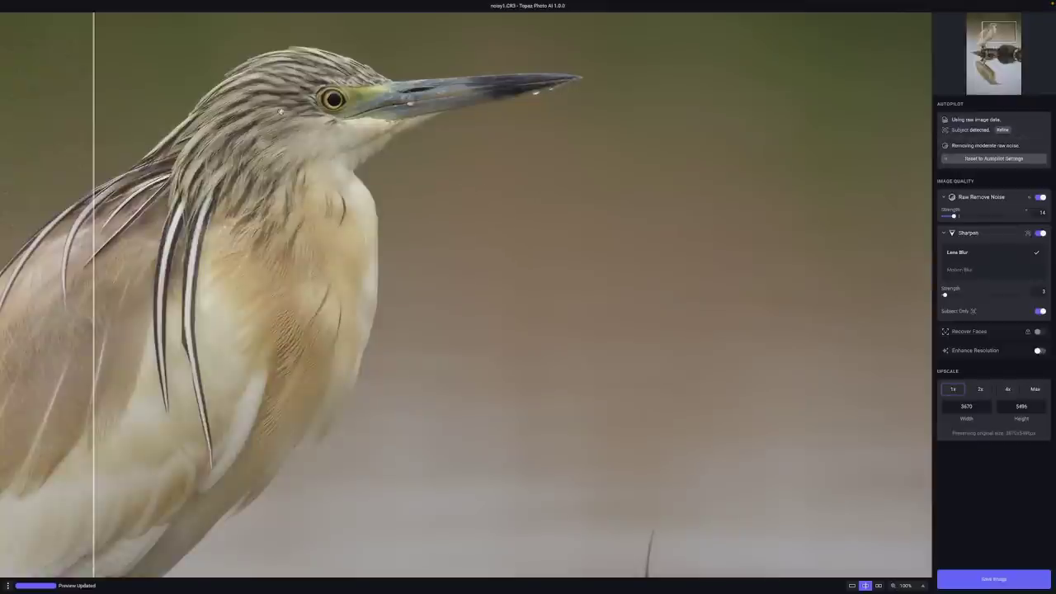
{"action": "mouse_move", "coordinate": [93, 249]}
{"action": "left_mouse_down"}
{"action": "mouse_move", "coordinate": [374, 247]}
{"action": "mouse_move", "coordinate": [85, 245]}
{"action": "mouse_move", "coordinate": [658, 260]}
{"action": "mouse_move", "coordinate": [532, 271]}
{"action": "mouse_move", "coordinate": [132, 260]}
{"action": "left_mouse_up"}
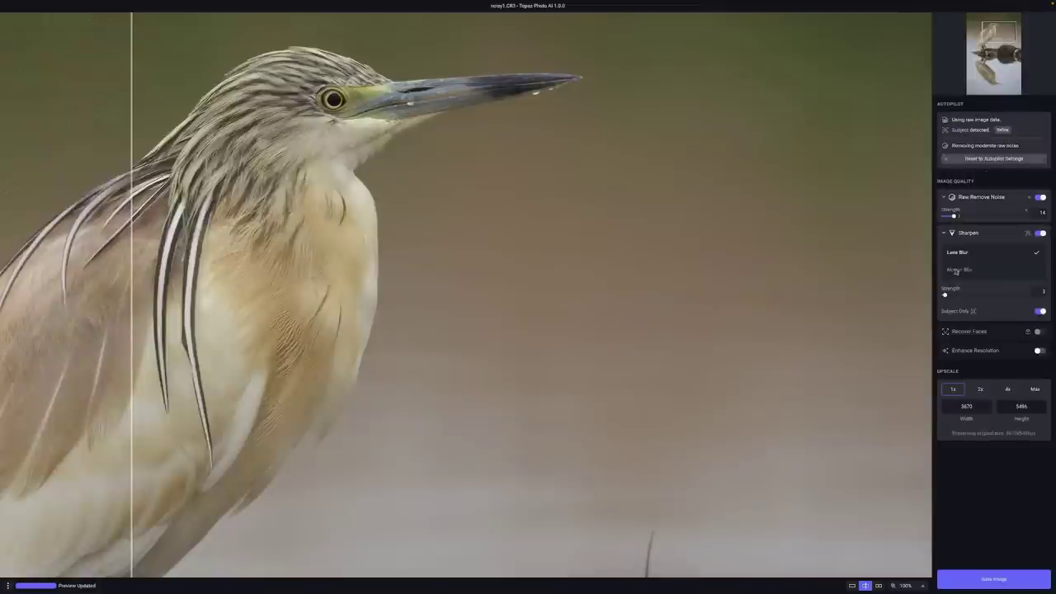
{"action": "mouse_move", "coordinate": [138, 236]}
{"action": "left_mouse_down"}
{"action": "mouse_move", "coordinate": [592, 219]}
{"action": "mouse_move", "coordinate": [127, 217]}
{"action": "left_mouse_up"}
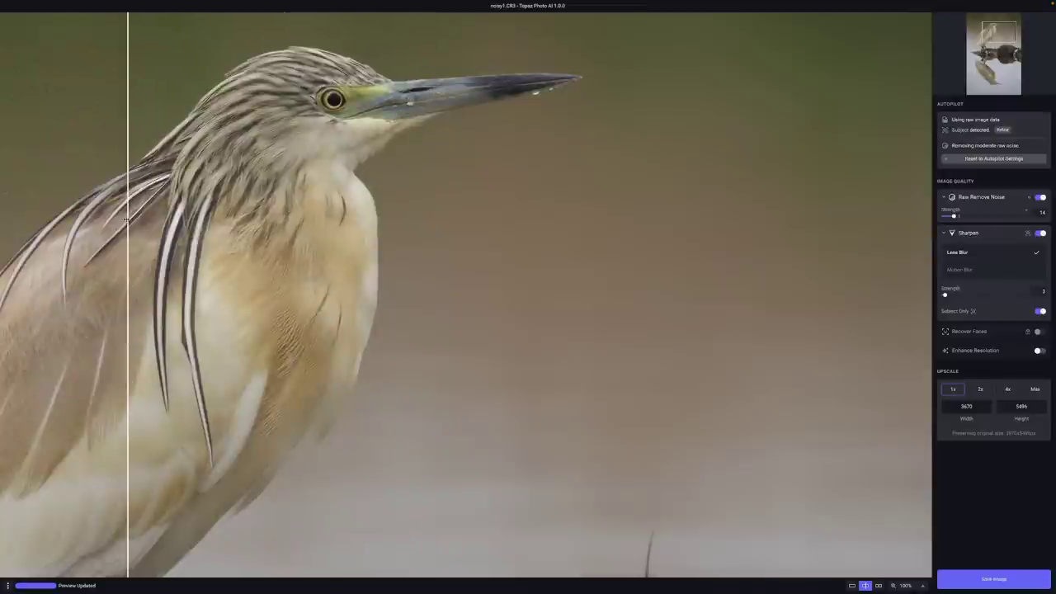
Step: Save the heron as noisy1-topaz.dng to the Original Folder, without filter names in the filename
{"action": "left_click", "coordinate": [993, 579]}
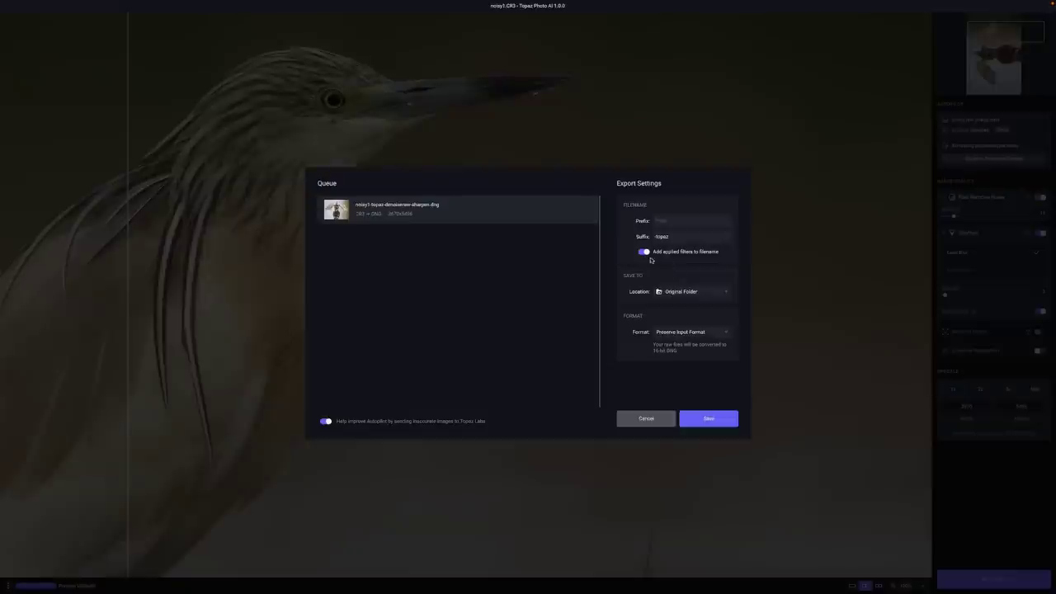
{"action": "left_click", "coordinate": [644, 251]}
{"action": "left_click", "coordinate": [686, 292]}
{"action": "left_click", "coordinate": [682, 283]}
{"action": "left_click", "coordinate": [709, 419]}
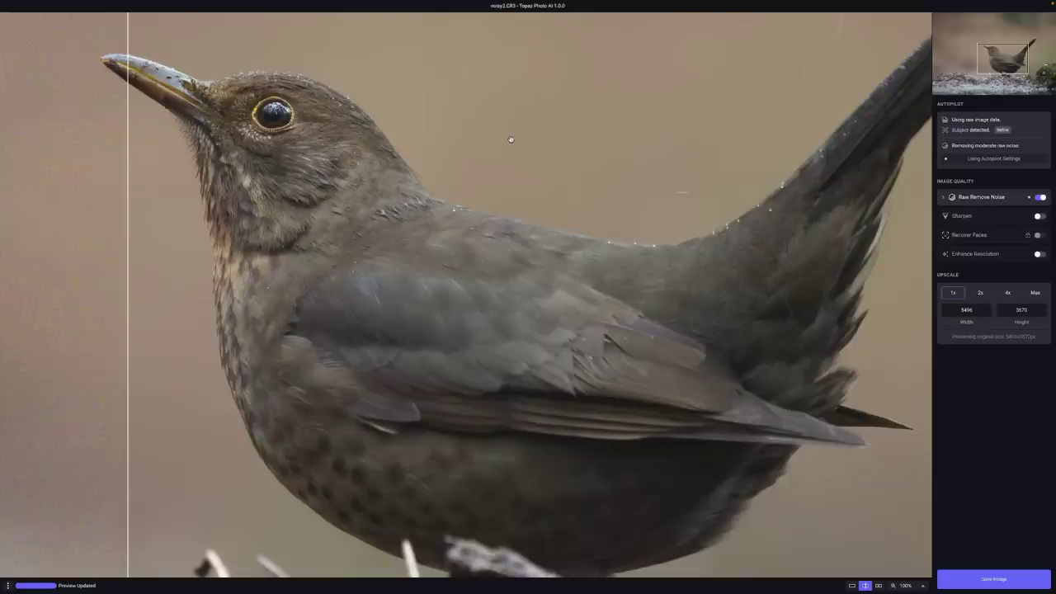
Step: Drag the before/after divider across the blackbird to check Autopilot's denoising
{"action": "mouse_move", "coordinate": [116, 283]}
{"action": "left_mouse_down"}
{"action": "mouse_move", "coordinate": [890, 311]}
{"action": "mouse_move", "coordinate": [535, 286]}
{"action": "mouse_move", "coordinate": [63, 217]}
{"action": "mouse_move", "coordinate": [502, 272]}
{"action": "mouse_move", "coordinate": [880, 303]}
{"action": "mouse_move", "coordinate": [745, 308]}
{"action": "mouse_move", "coordinate": [90, 235]}
{"action": "left_mouse_up"}
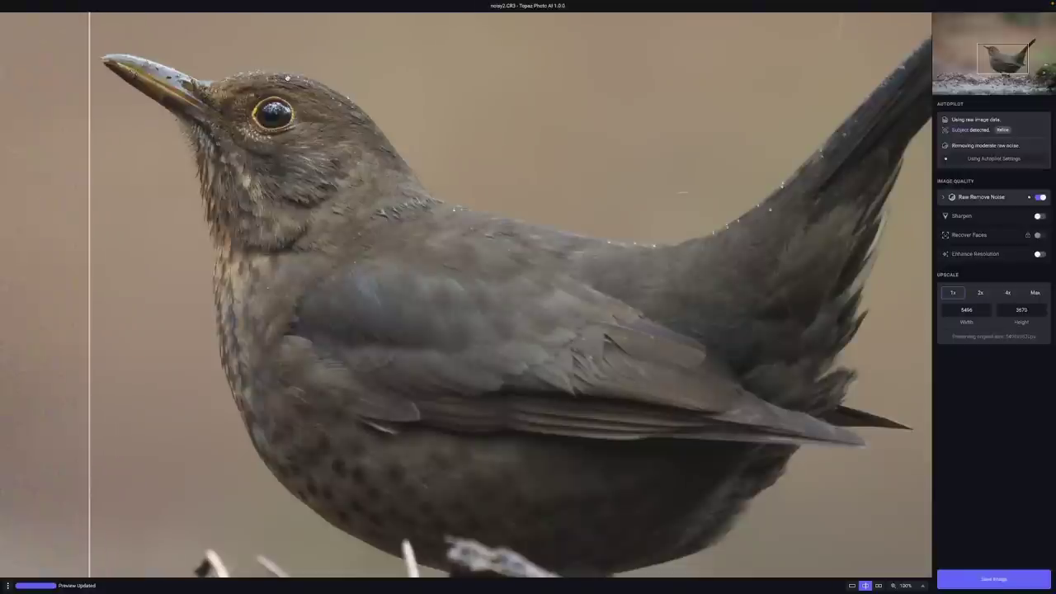
{"action": "mouse_move", "coordinate": [91, 202]}
{"action": "left_mouse_down"}
{"action": "mouse_move", "coordinate": [469, 213]}
{"action": "mouse_move", "coordinate": [432, 208]}
{"action": "mouse_move", "coordinate": [152, 193]}
{"action": "mouse_move", "coordinate": [77, 202]}
{"action": "mouse_move", "coordinate": [690, 244]}
{"action": "mouse_move", "coordinate": [71, 208]}
{"action": "left_mouse_up"}
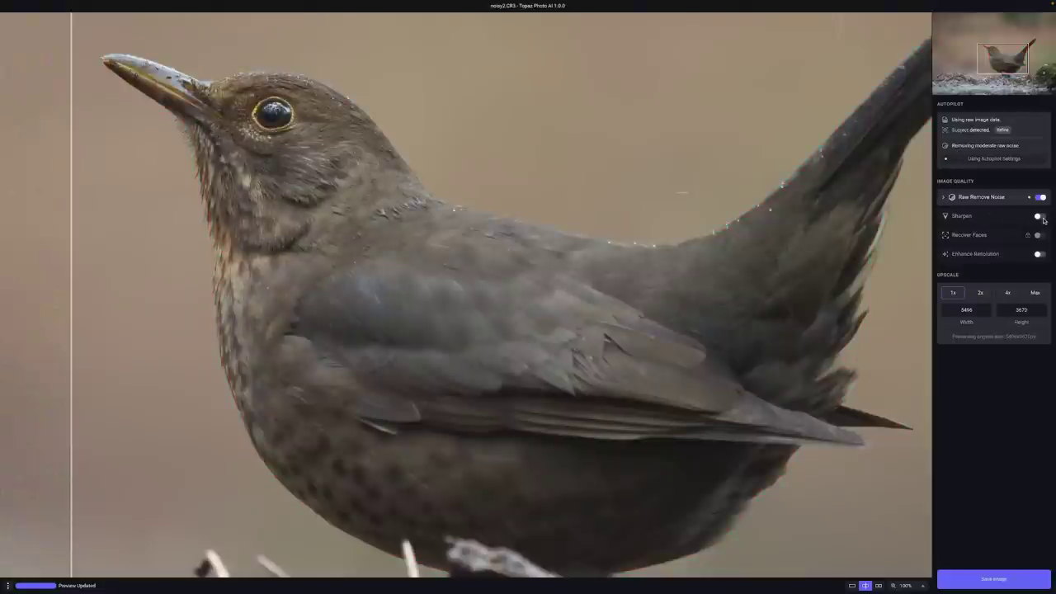
Step: Drop the blackbird's Raw Remove Noise strength to 17, try minimal sharpening, then switch Sharpen back off
{"action": "left_click", "coordinate": [942, 198]}
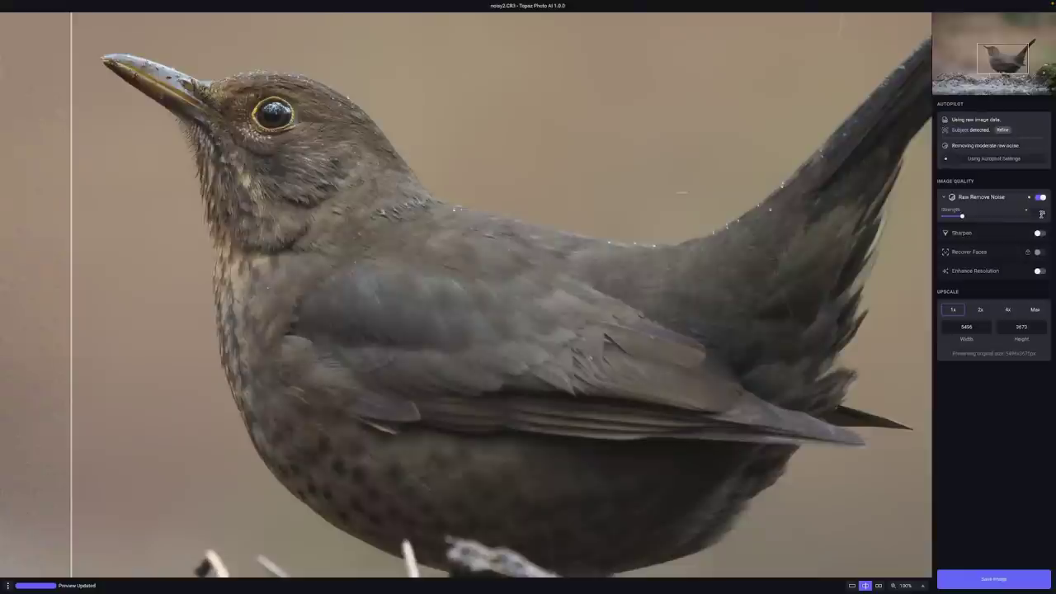
{"action": "left_click_drag", "start_coordinate": [963, 217], "coordinate": [960, 217]}
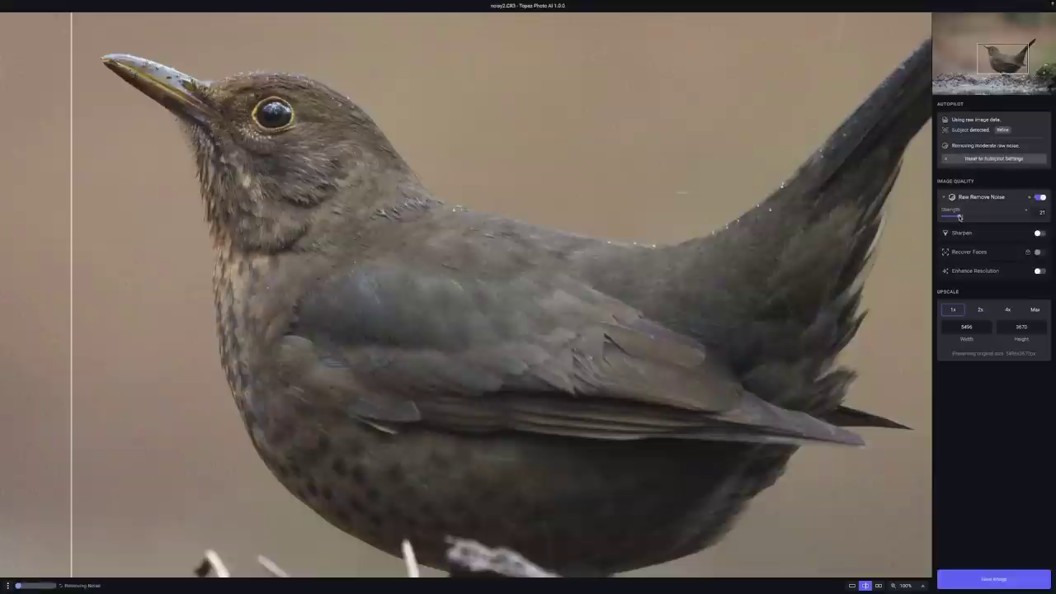
{"action": "left_click", "coordinate": [1037, 235]}
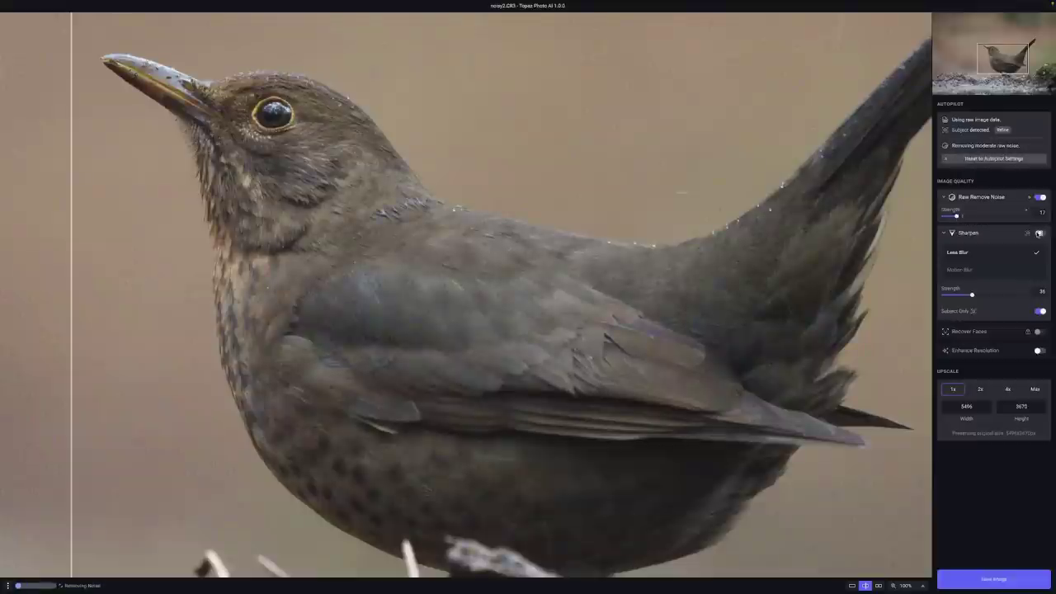
{"action": "left_click_drag", "start_coordinate": [972, 297], "coordinate": [948, 297]}
{"action": "mouse_move", "coordinate": [83, 225]}
{"action": "left_mouse_down"}
{"action": "mouse_move", "coordinate": [422, 235]}
{"action": "mouse_move", "coordinate": [783, 224]}
{"action": "mouse_move", "coordinate": [57, 199]}
{"action": "mouse_move", "coordinate": [506, 207]}
{"action": "mouse_move", "coordinate": [73, 207]}
{"action": "left_mouse_up"}
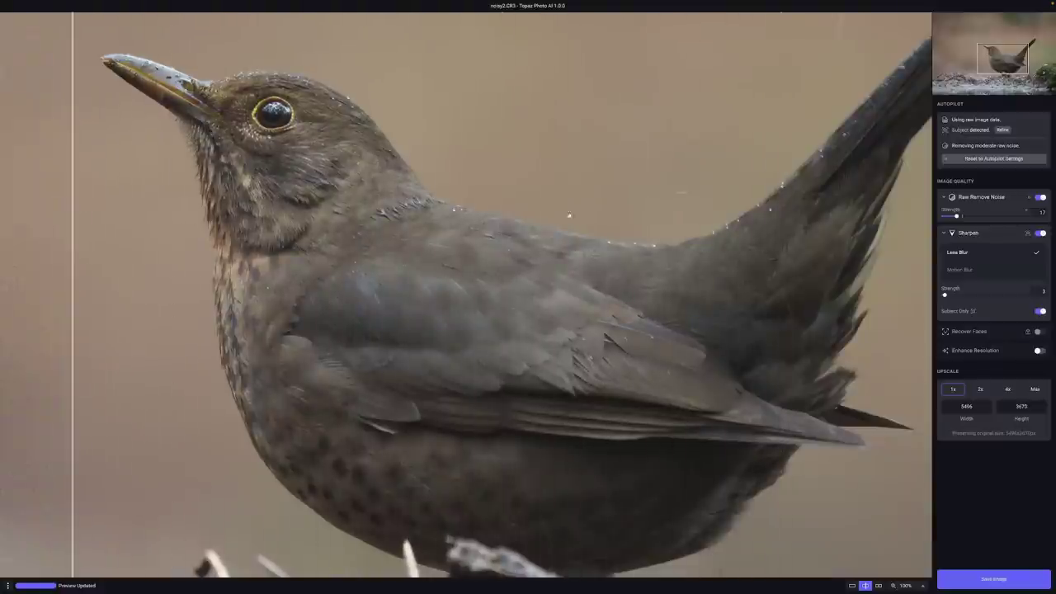
{"action": "left_click", "coordinate": [1041, 234]}
{"action": "mouse_move", "coordinate": [71, 252]}
{"action": "left_mouse_down"}
{"action": "mouse_move", "coordinate": [531, 256]}
{"action": "mouse_move", "coordinate": [4, 255]}
{"action": "mouse_move", "coordinate": [533, 256]}
{"action": "mouse_move", "coordinate": [92, 256]}
{"action": "left_mouse_up"}
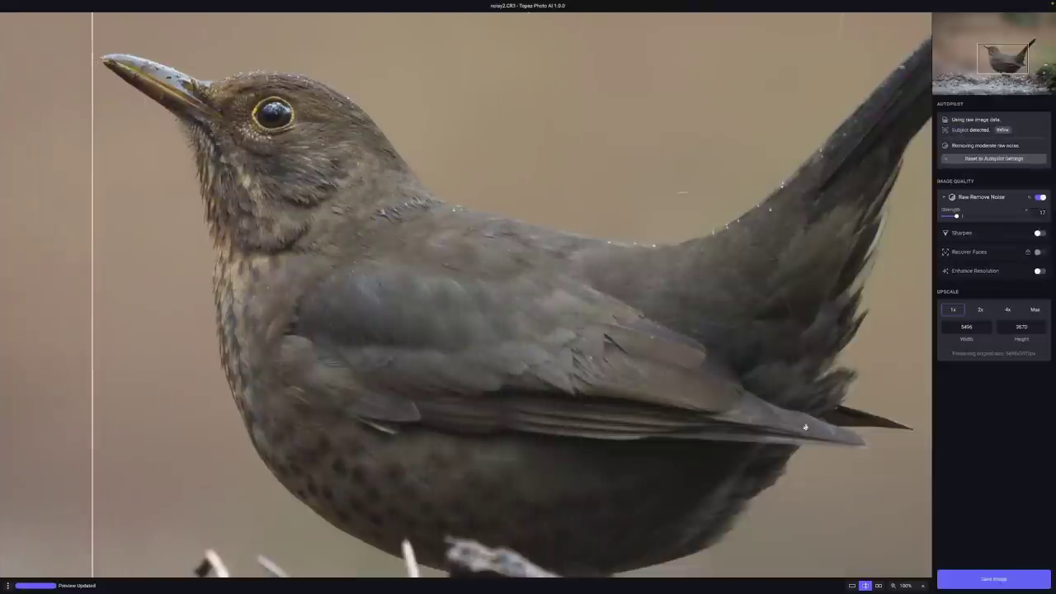
Step: Save the blackbird to its Original Folder using Preserve Input Format (DNG, topaz suffix)
{"action": "left_click", "coordinate": [1005, 584]}
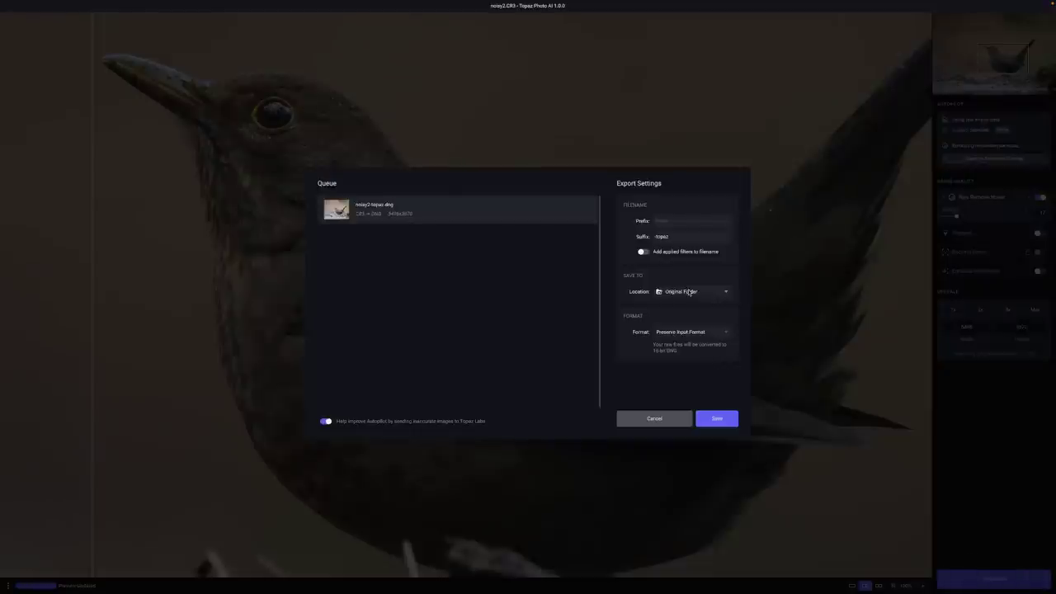
{"action": "left_click", "coordinate": [723, 417]}
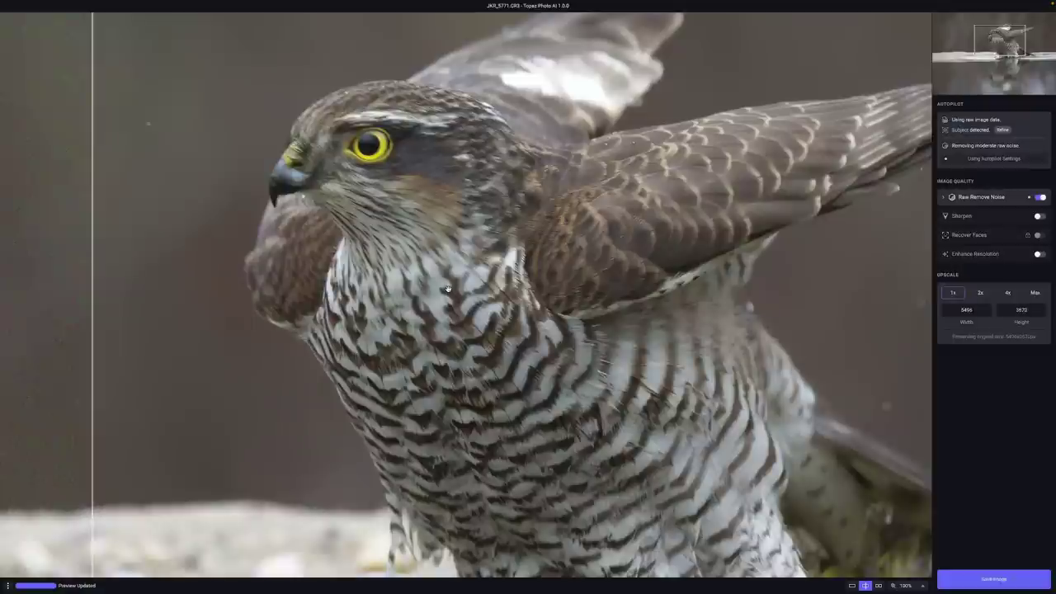
Step: Compare the hawk before and after denoising, then lower Raw Remove Noise strength from 29 to 24
{"action": "mouse_move", "coordinate": [97, 239]}
{"action": "left_mouse_down"}
{"action": "mouse_move", "coordinate": [869, 302]}
{"action": "mouse_move", "coordinate": [144, 274]}
{"action": "mouse_move", "coordinate": [820, 270]}
{"action": "mouse_move", "coordinate": [132, 264]}
{"action": "left_mouse_up"}
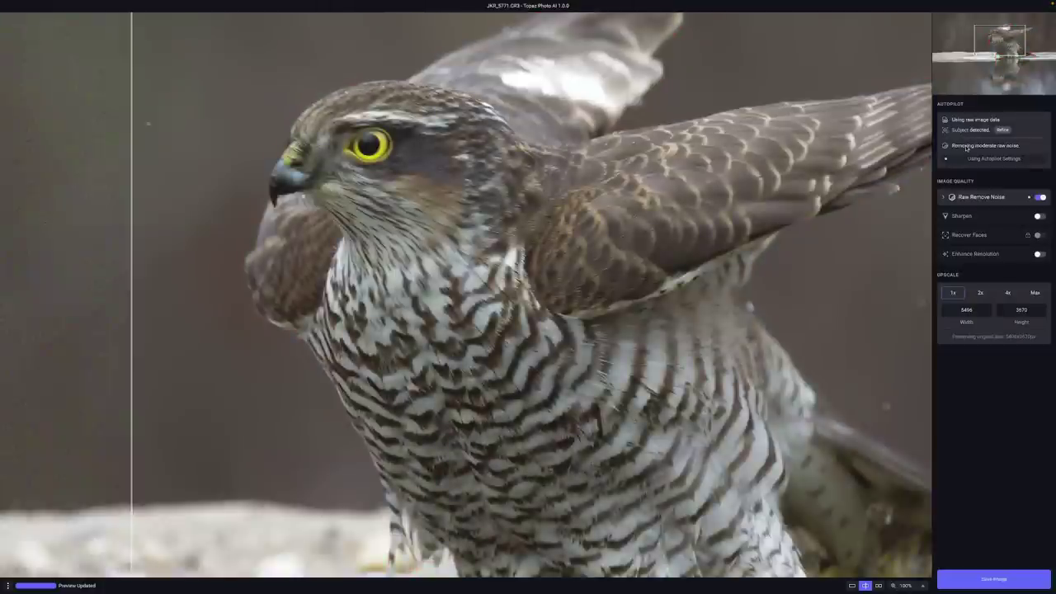
{"action": "left_click", "coordinate": [945, 197]}
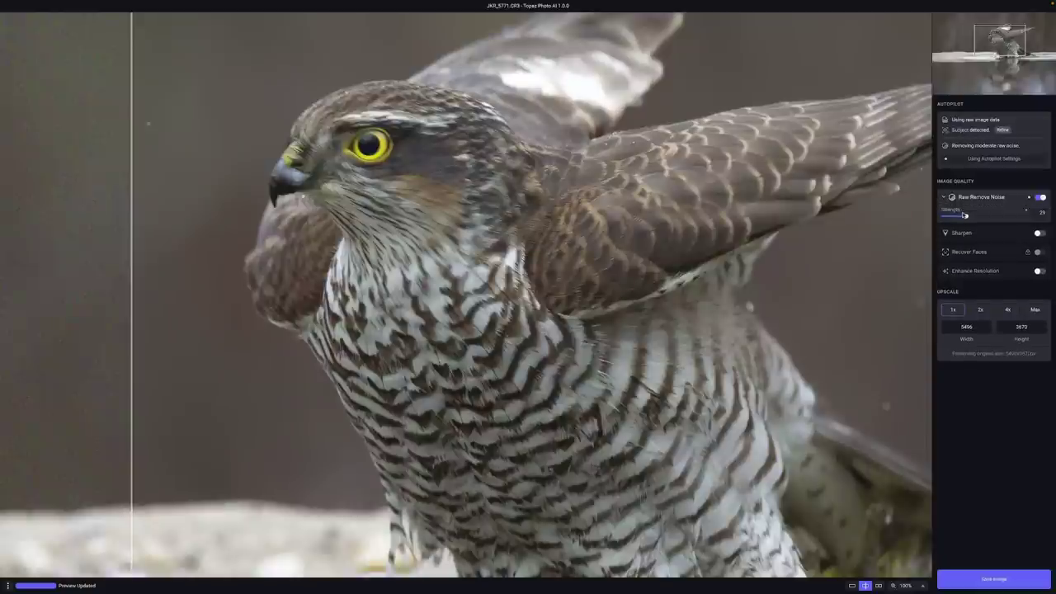
{"action": "left_click_drag", "start_coordinate": [965, 216], "coordinate": [962, 217]}
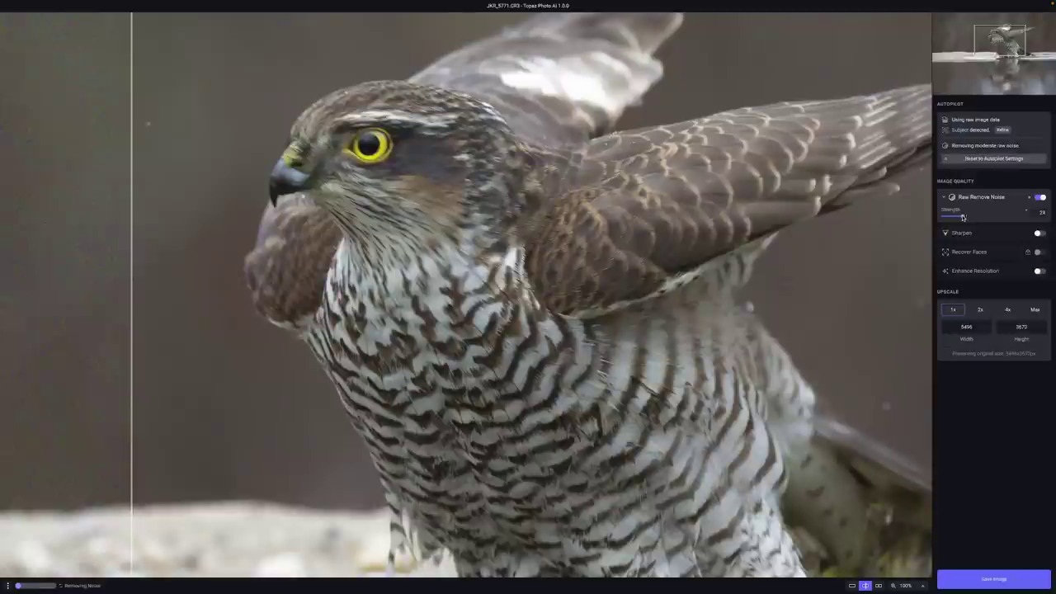
Step: Enable Motion Blur sharpening at strength 8 on the hawk and compare it against the original
{"action": "left_click", "coordinate": [1041, 234]}
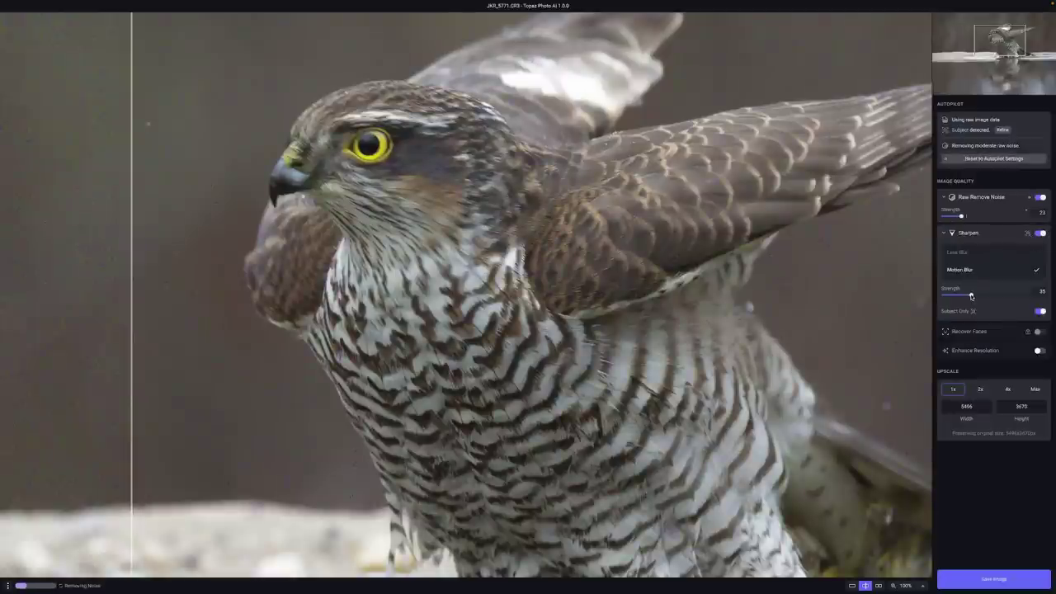
{"action": "left_click_drag", "start_coordinate": [959, 298], "coordinate": [953, 297]}
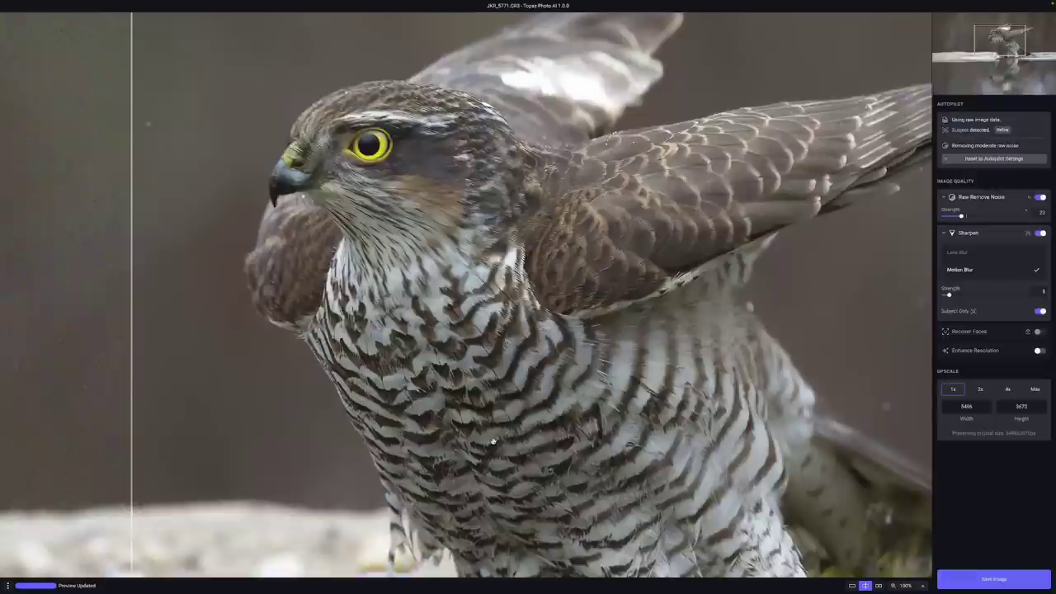
{"action": "mouse_move", "coordinate": [133, 243]}
{"action": "left_mouse_down"}
{"action": "mouse_move", "coordinate": [817, 336]}
{"action": "mouse_move", "coordinate": [157, 291]}
{"action": "mouse_move", "coordinate": [831, 322]}
{"action": "mouse_move", "coordinate": [111, 297]}
{"action": "mouse_move", "coordinate": [494, 312]}
{"action": "mouse_move", "coordinate": [476, 312]}
{"action": "left_mouse_up"}
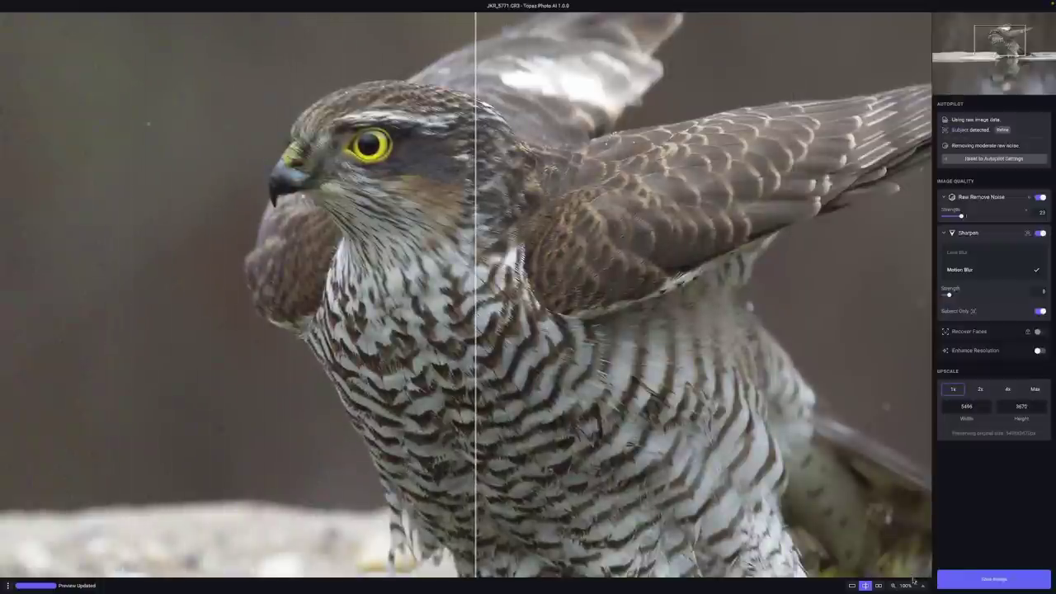
Step: At 50% zoom, sweep the before/after divider across the whole hawk, then save the processed image
{"action": "left_click", "coordinate": [913, 584]}
{"action": "left_click", "coordinate": [902, 528]}
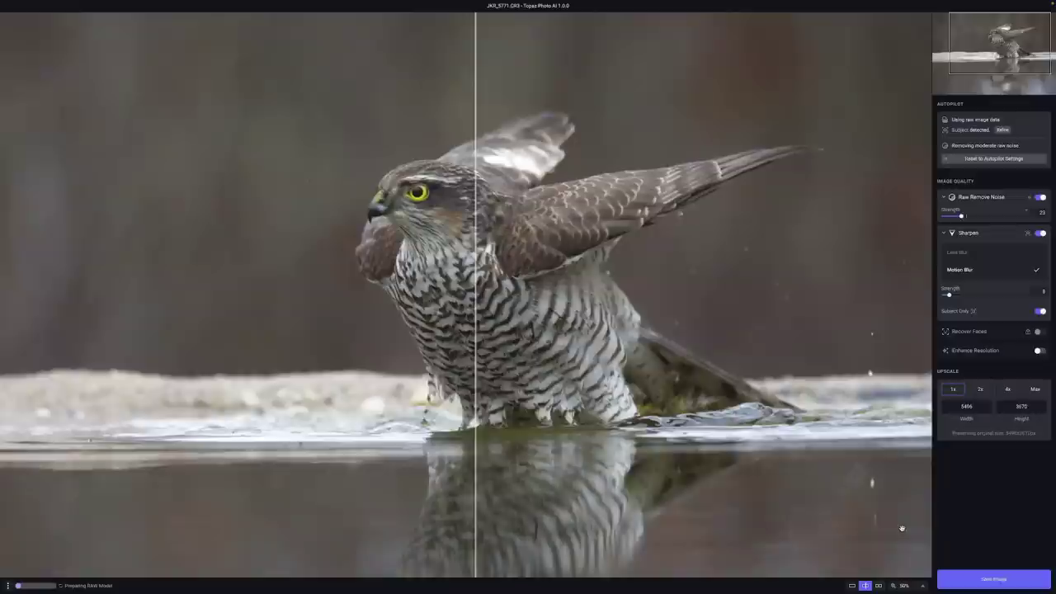
{"action": "left_click_drag", "start_coordinate": [474, 276], "coordinate": [749, 281]}
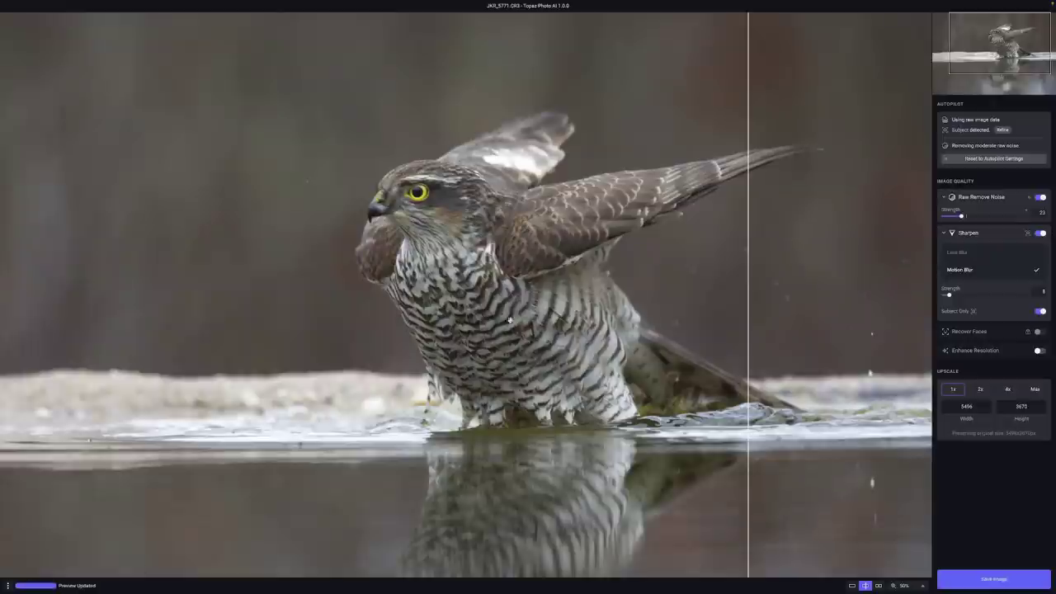
{"action": "mouse_move", "coordinate": [747, 260]}
{"action": "left_mouse_down"}
{"action": "mouse_move", "coordinate": [207, 274]}
{"action": "mouse_move", "coordinate": [830, 291]}
{"action": "mouse_move", "coordinate": [301, 279]}
{"action": "mouse_move", "coordinate": [717, 293]}
{"action": "mouse_move", "coordinate": [163, 289]}
{"action": "mouse_move", "coordinate": [591, 300]}
{"action": "mouse_move", "coordinate": [772, 297]}
{"action": "mouse_move", "coordinate": [133, 282]}
{"action": "mouse_move", "coordinate": [648, 297]}
{"action": "mouse_move", "coordinate": [235, 307]}
{"action": "left_mouse_up"}
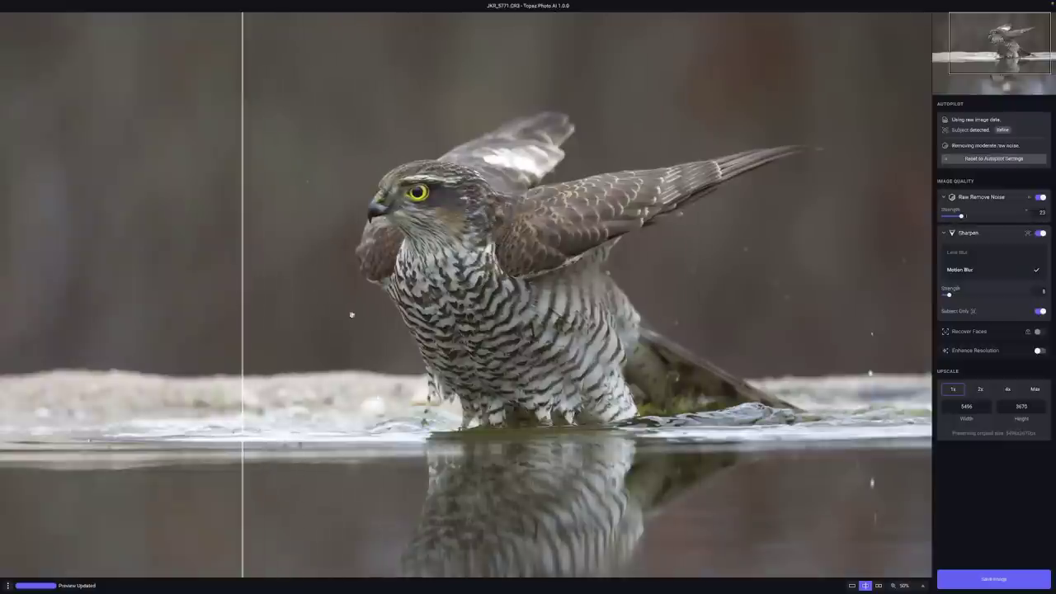
{"action": "left_click", "coordinate": [994, 581]}
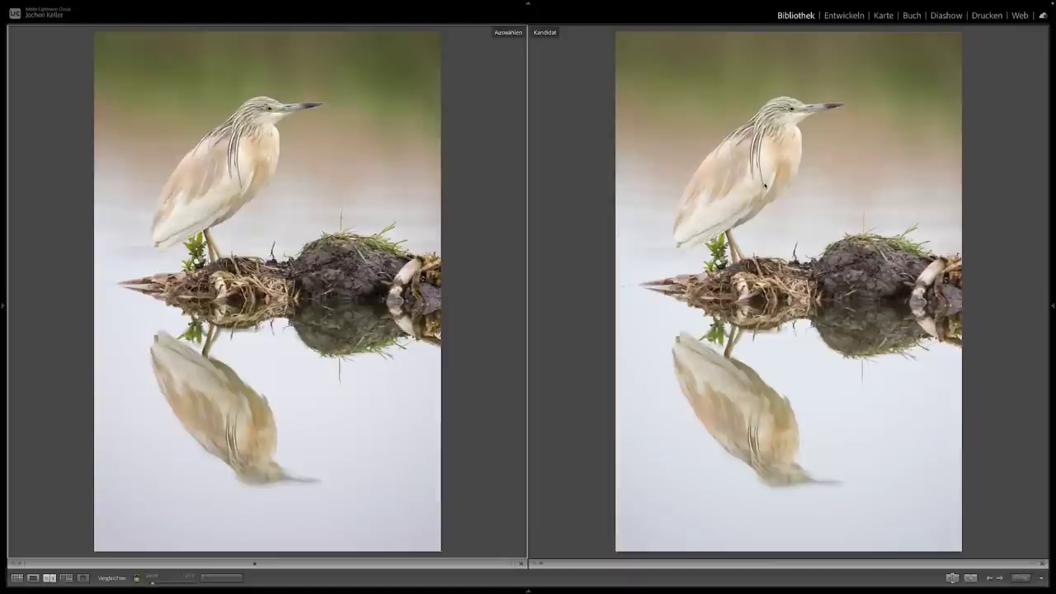
Step: Zoom both heron versions in on the head and pan across the feathers to compare detail
{"action": "left_click", "coordinate": [263, 120]}
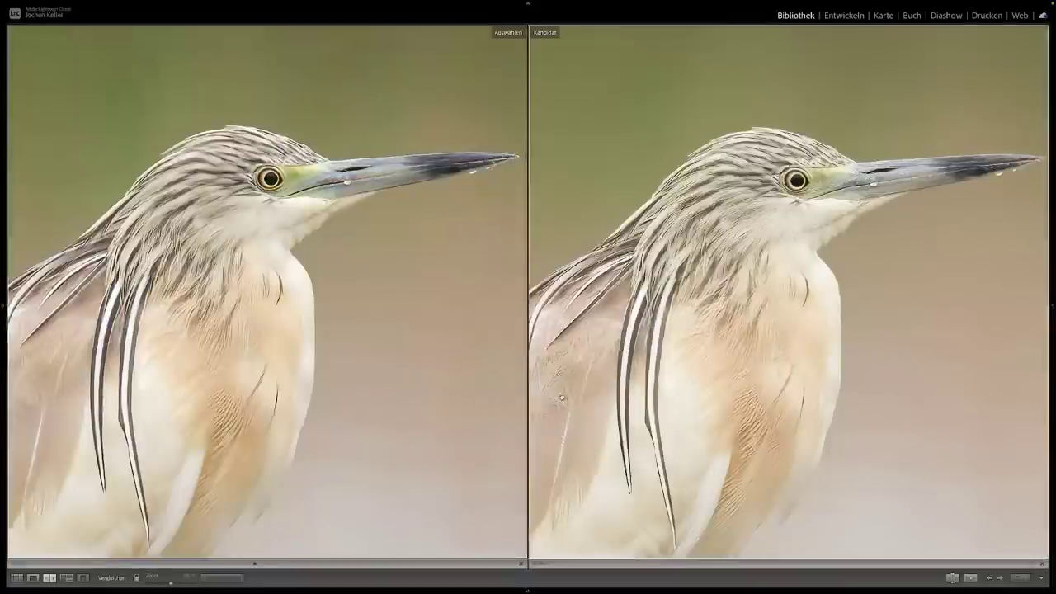
{"action": "left_click", "coordinate": [561, 400]}
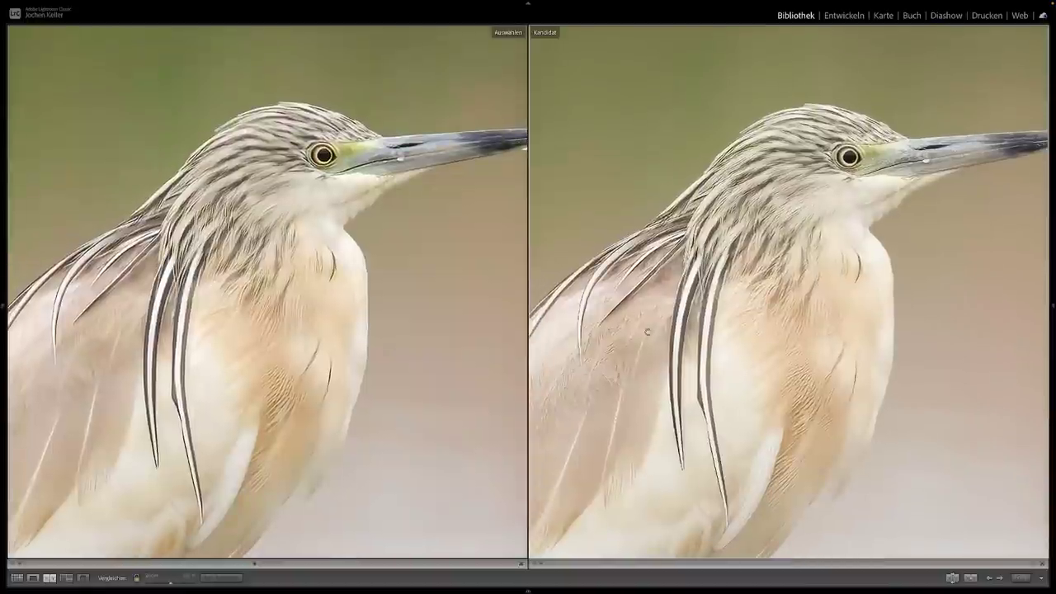
{"action": "key", "text": "ctrl+equal"}
{"action": "key", "text": "ctrl+equal"}
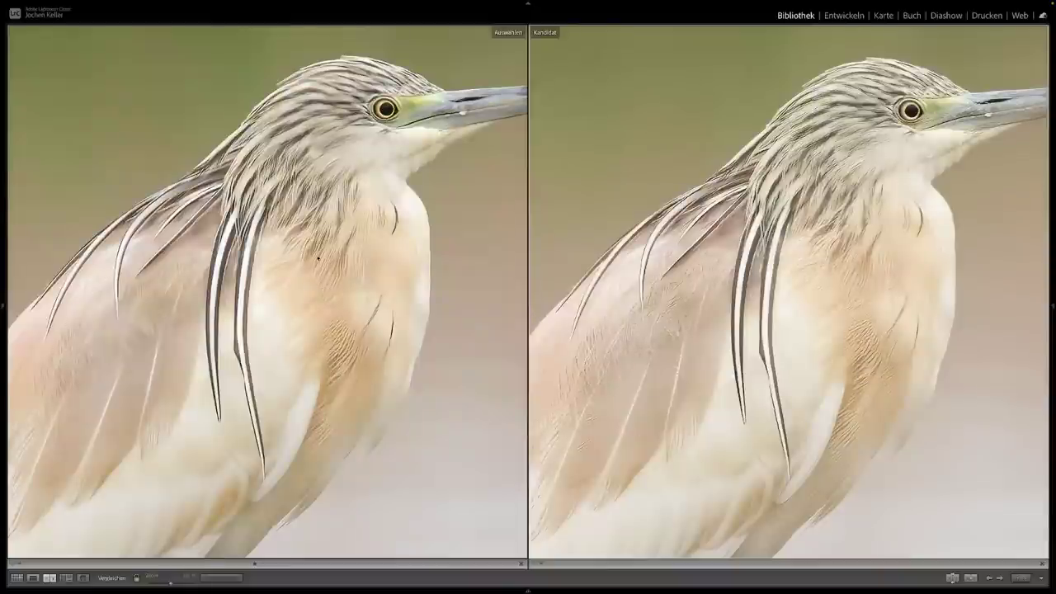
{"action": "left_click_drag", "start_coordinate": [335, 163], "coordinate": [261, 233]}
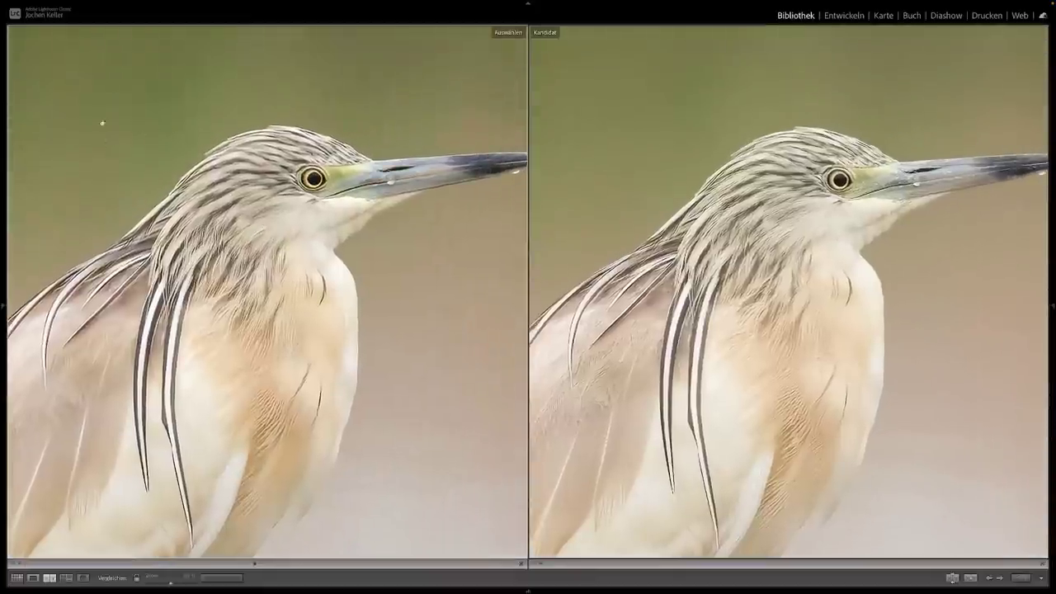
{"action": "mouse_move", "coordinate": [274, 317]}
{"action": "left_mouse_down"}
{"action": "mouse_move", "coordinate": [197, 272]}
{"action": "mouse_move", "coordinate": [211, 279]}
{"action": "left_mouse_up"}
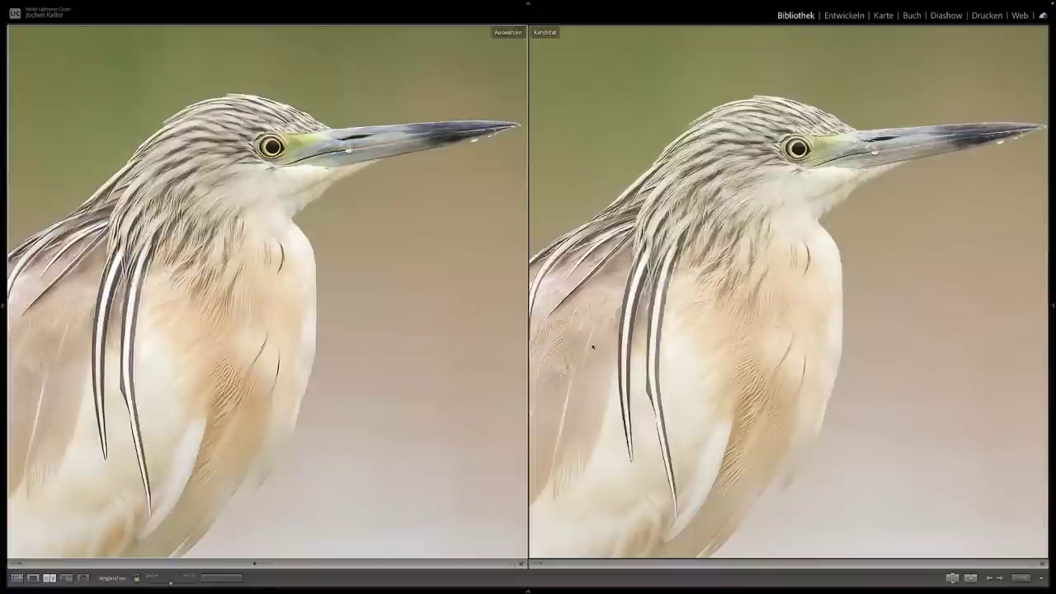
{"action": "left_click_drag", "start_coordinate": [605, 261], "coordinate": [637, 242]}
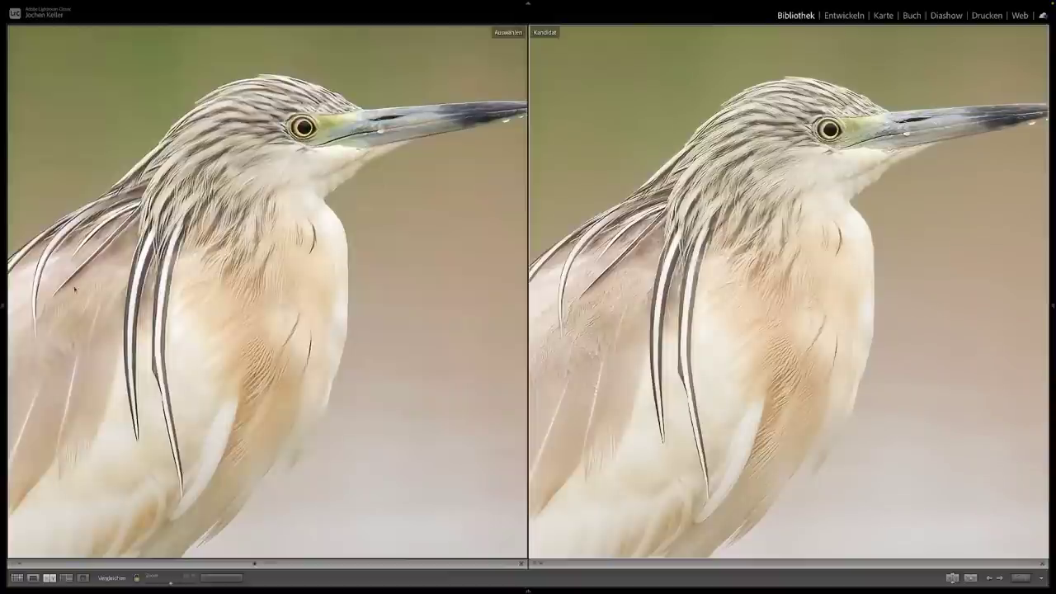
{"action": "left_click_drag", "start_coordinate": [77, 287], "coordinate": [111, 282]}
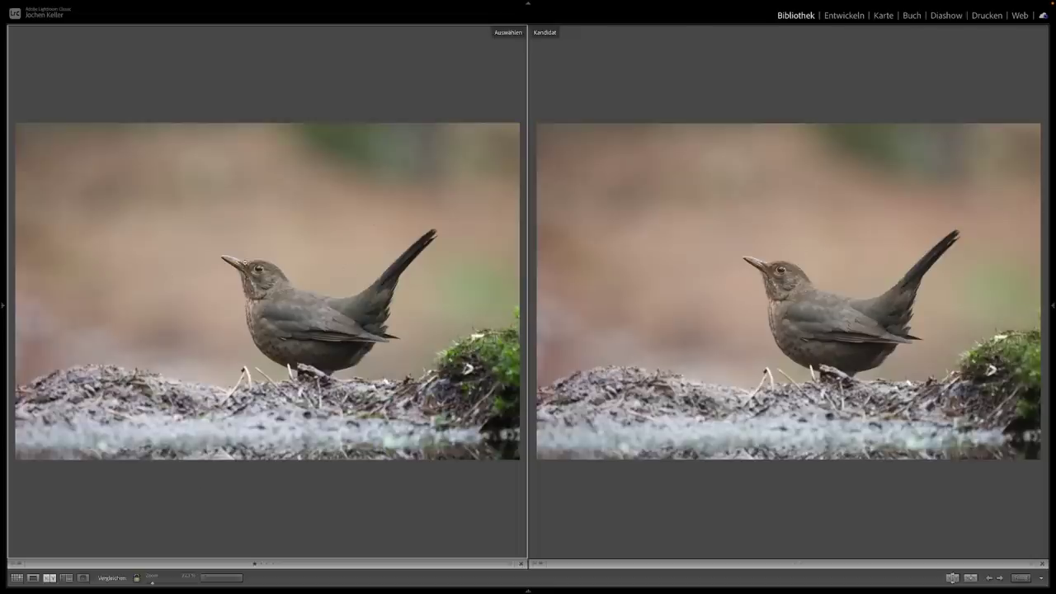
Step: Zoom the blackbird pair to 1:1 and pan to inspect its head in both views
{"action": "left_click_drag", "start_coordinate": [275, 292], "coordinate": [311, 284]}
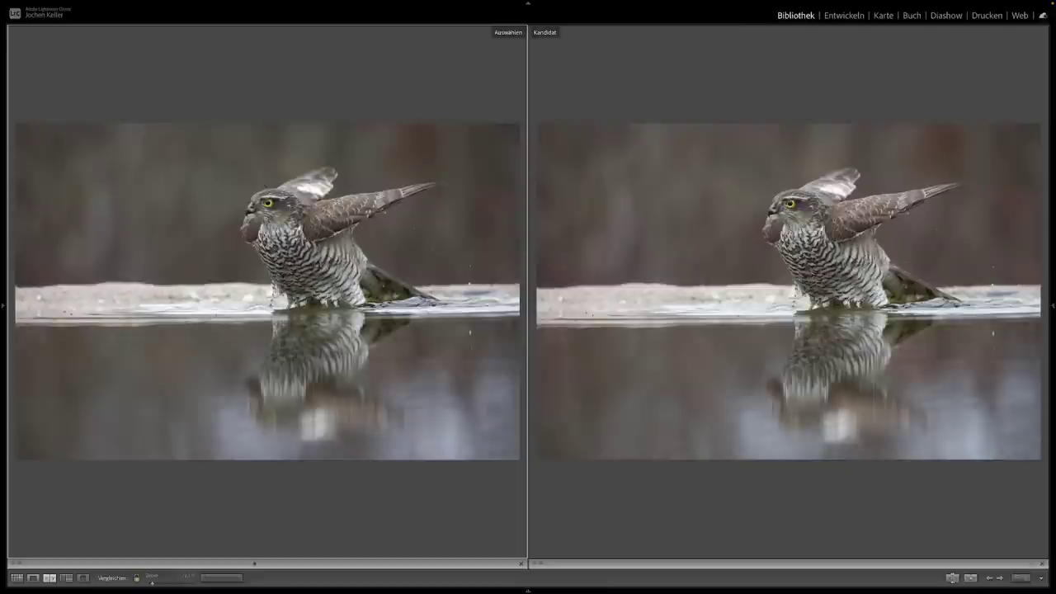
Step: Zoom both views in on the hawk's head, fit back to full, re-zoom and pan slightly
{"action": "left_click", "coordinate": [272, 235]}
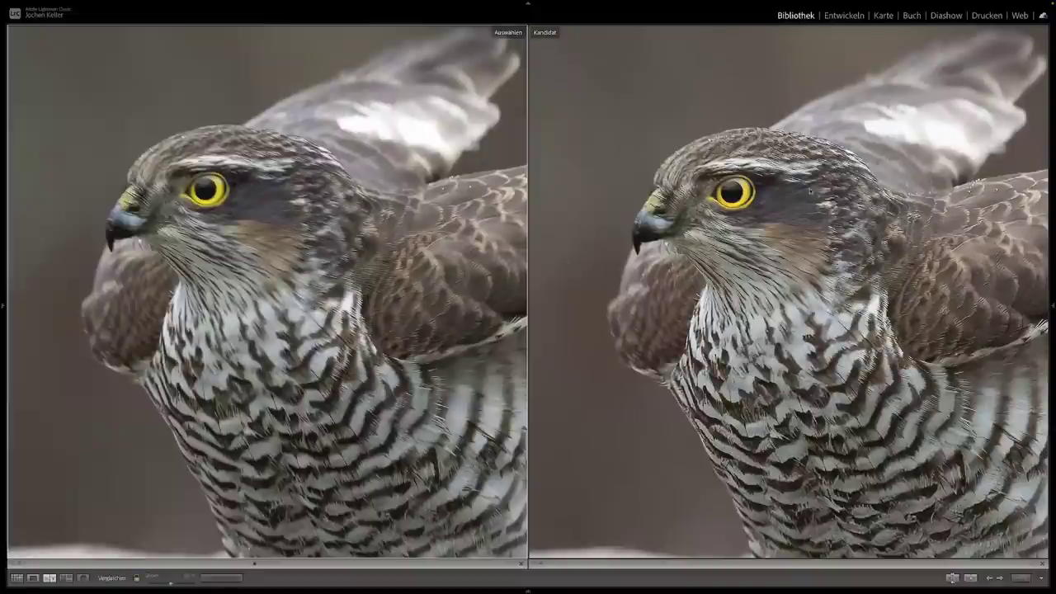
{"action": "left_click", "coordinate": [748, 285]}
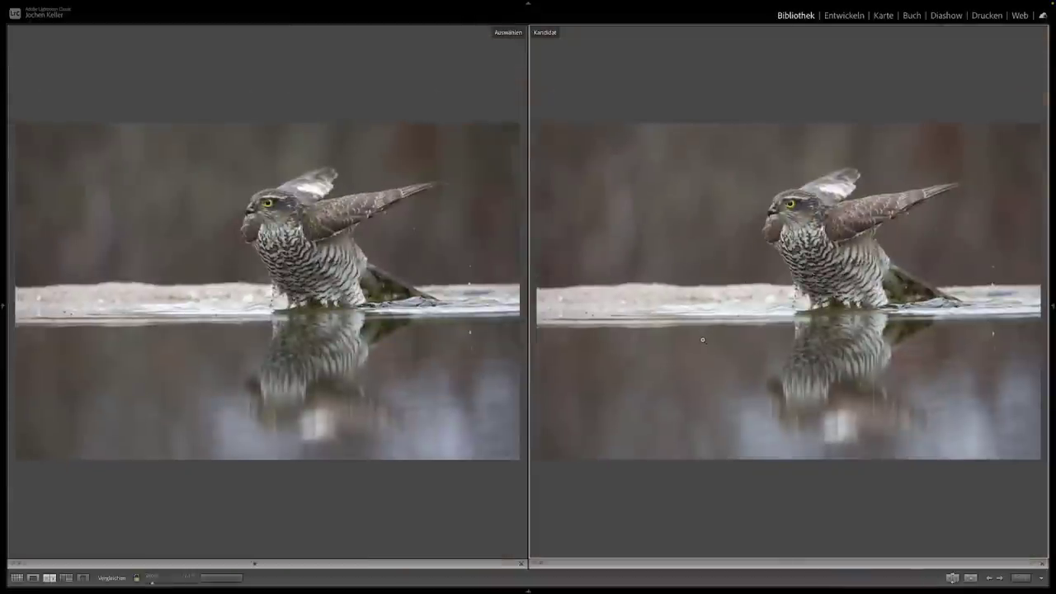
{"action": "left_click", "coordinate": [274, 216]}
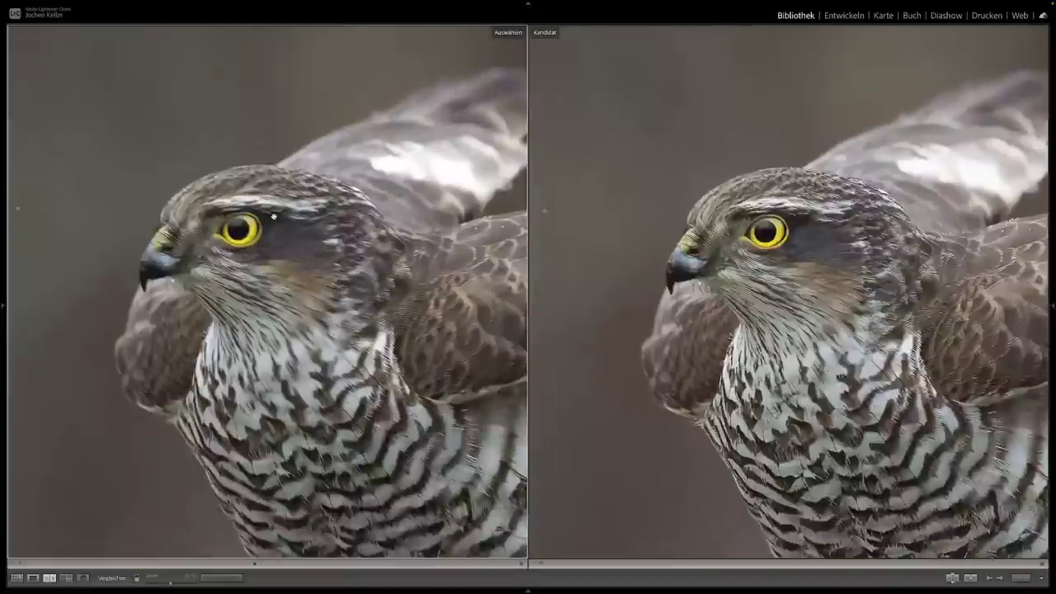
{"action": "left_click_drag", "start_coordinate": [307, 311], "coordinate": [282, 297]}
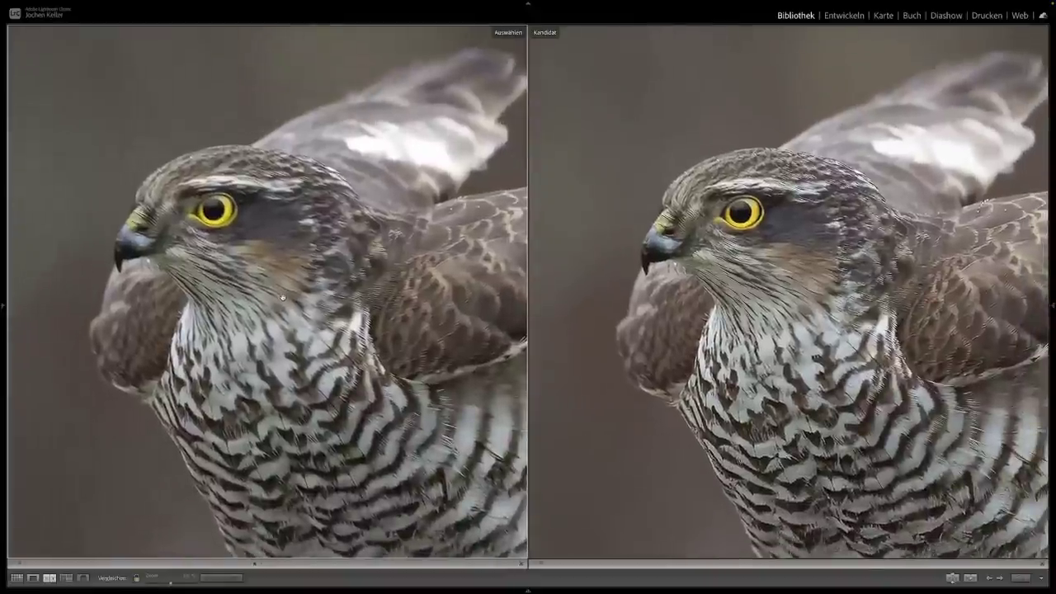